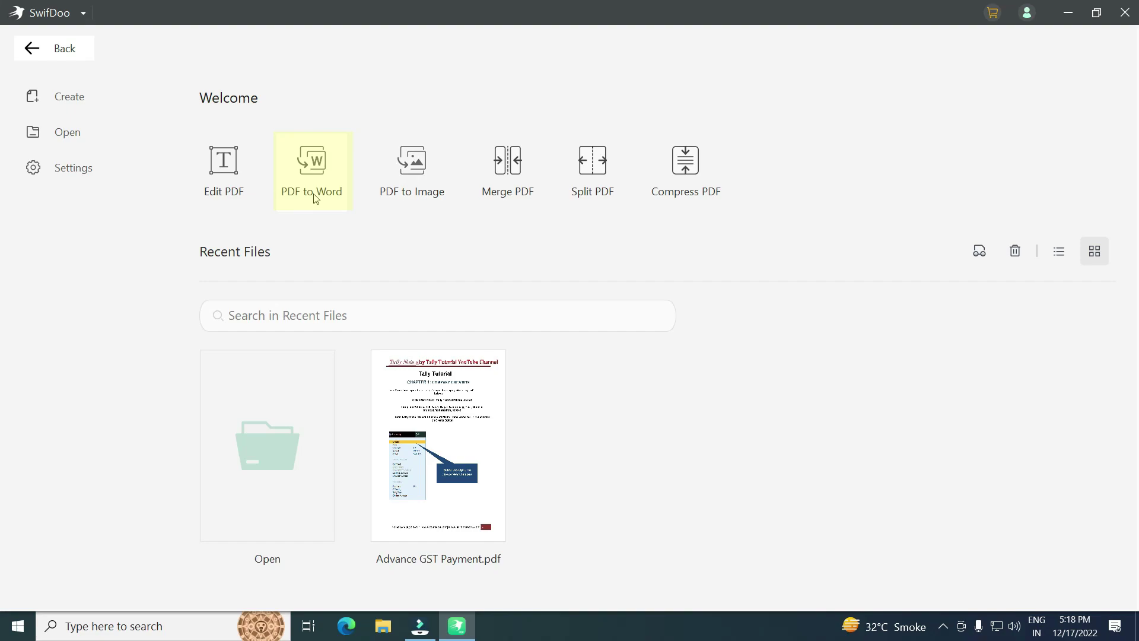
- Load the Advance GST Payment PDF into the PDF to Word converter
click(311, 166)
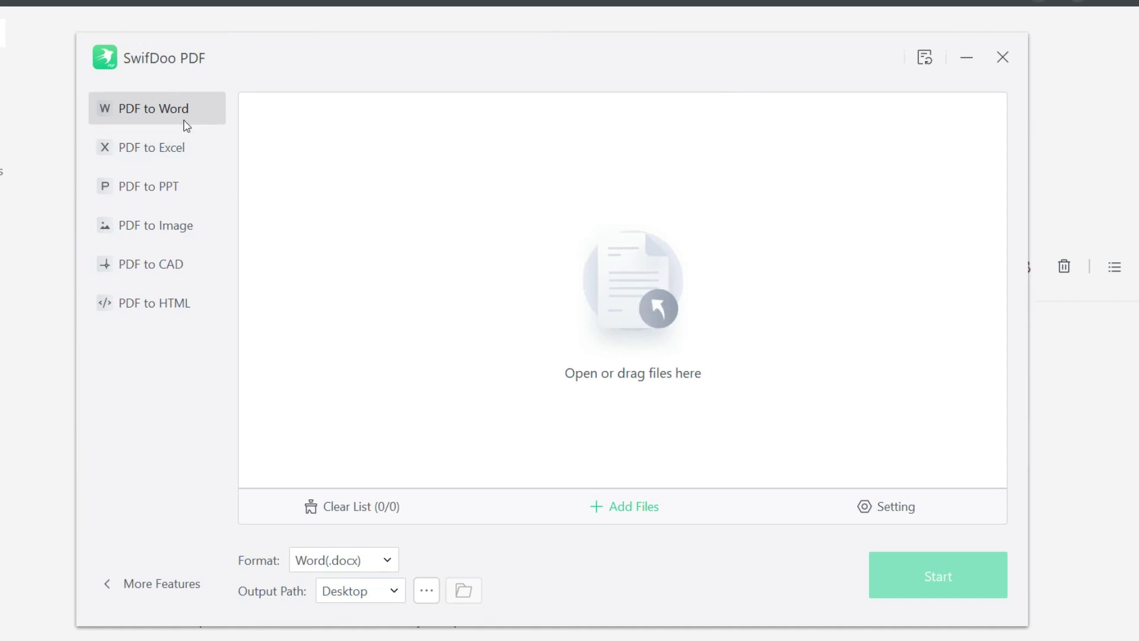
click(638, 286)
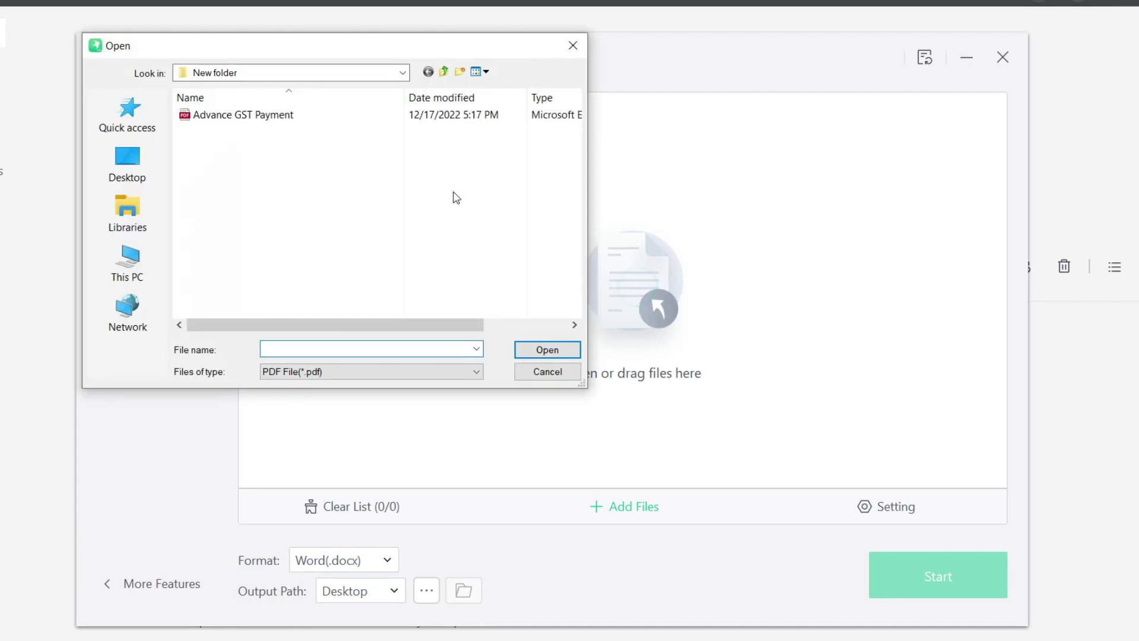
click(297, 119)
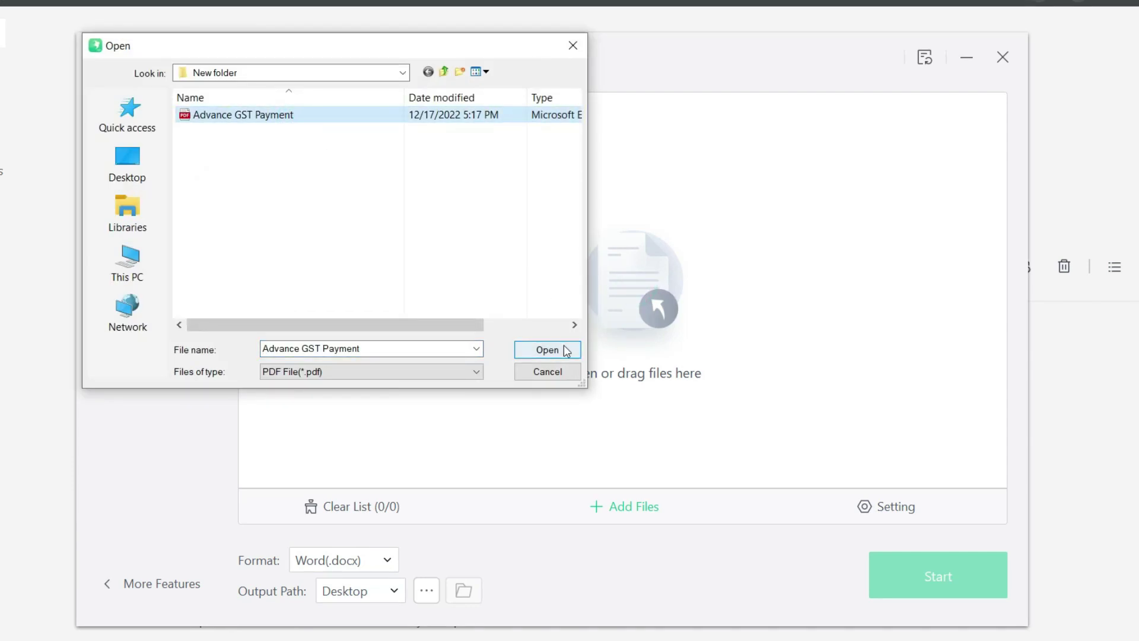
click(563, 347)
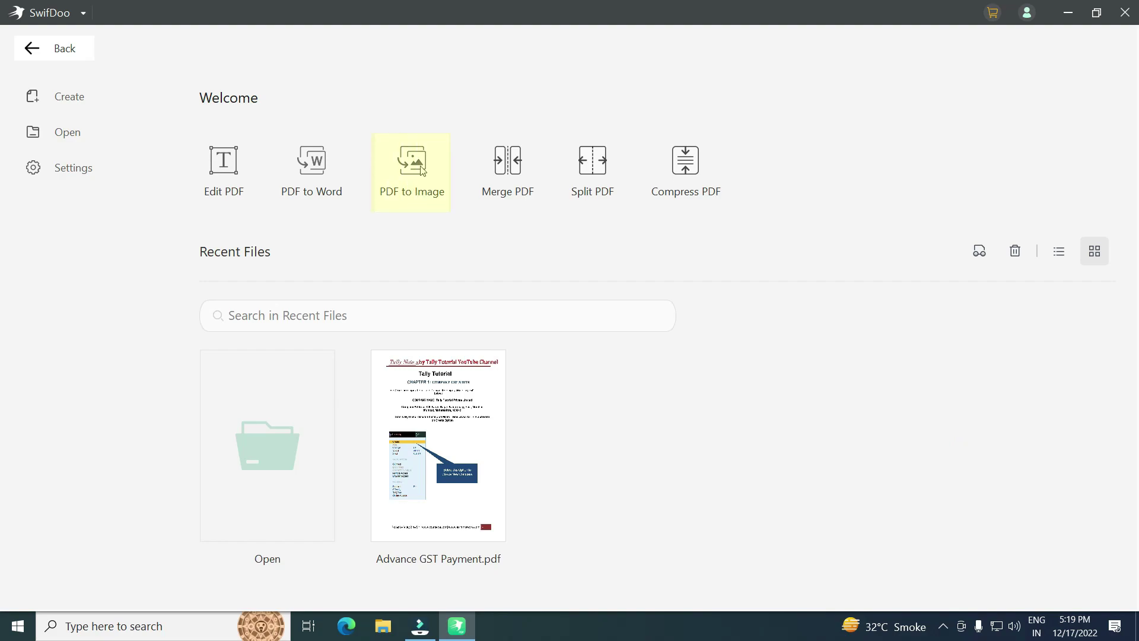
- Load the Advance GST Payment PDF into the PDF to Image converter
click(420, 169)
click(601, 260)
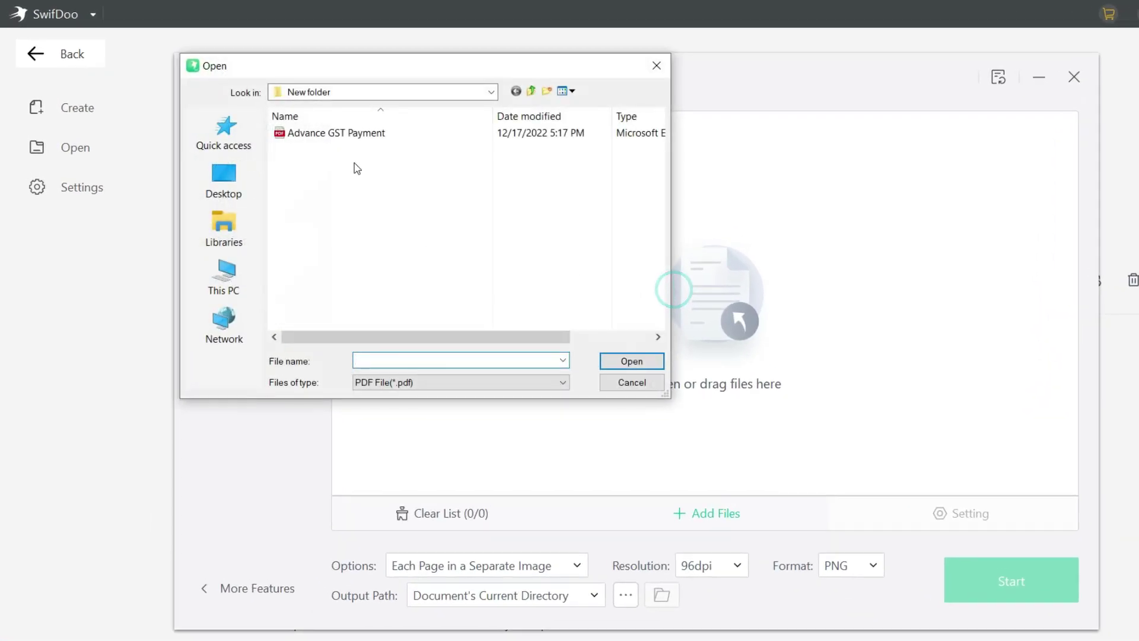
click(349, 133)
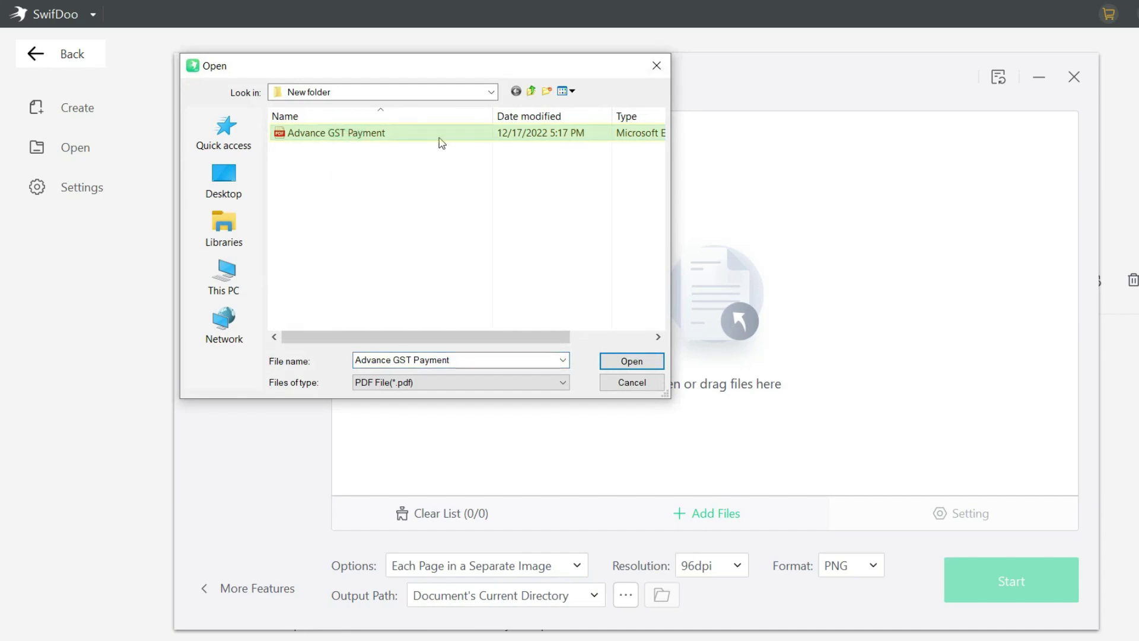
click(629, 361)
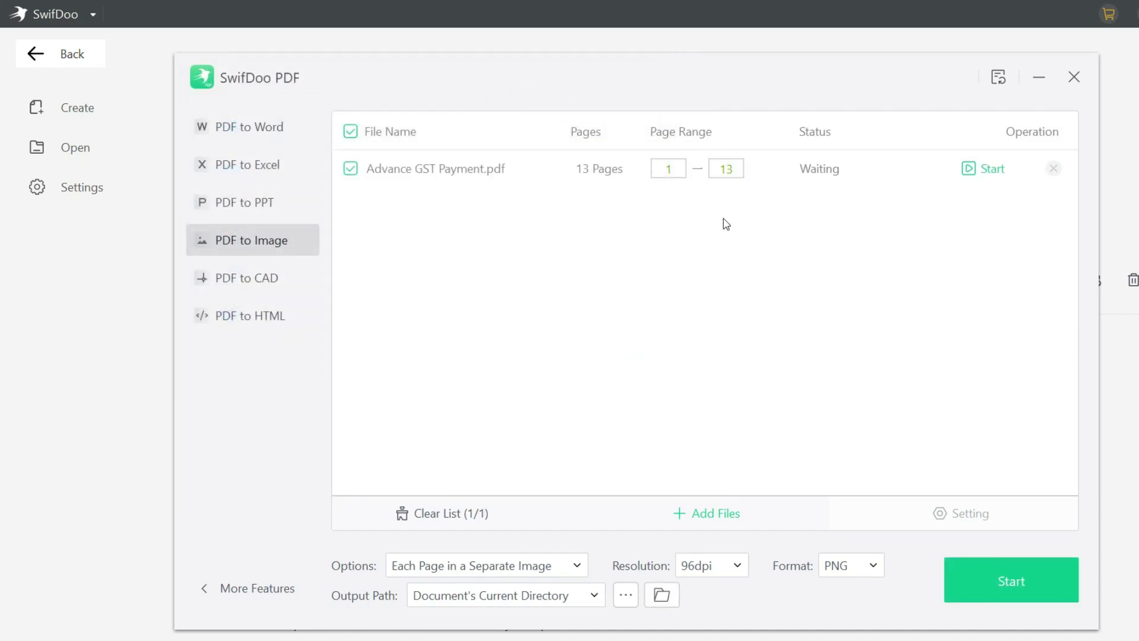
- Choose JPG as the image output format and close the converter without starting the conversion
click(838, 566)
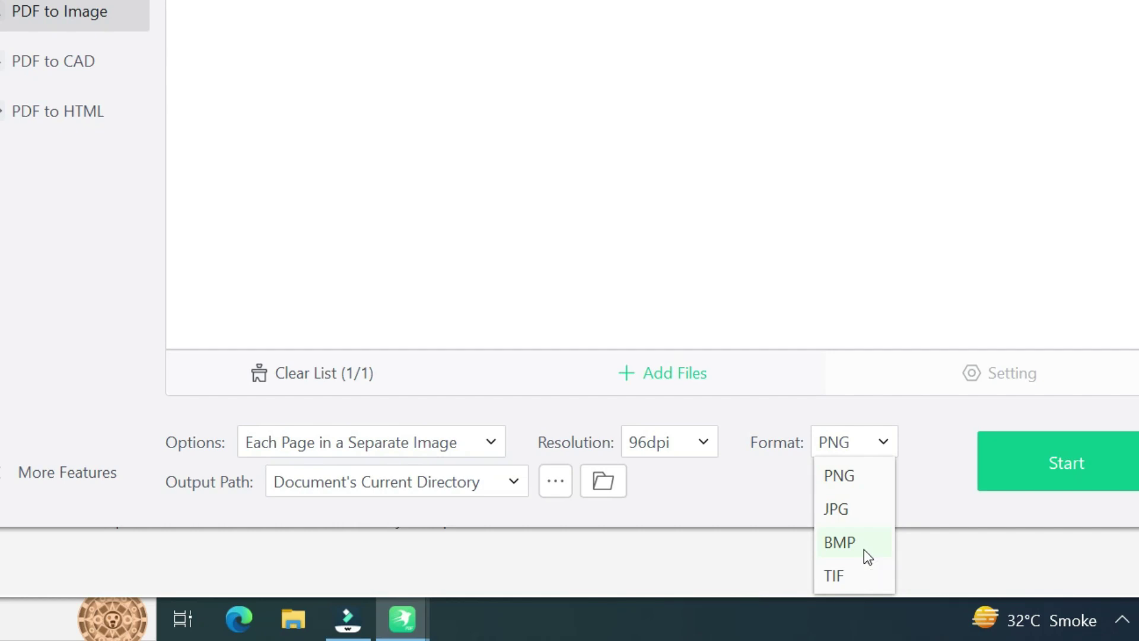
click(866, 517)
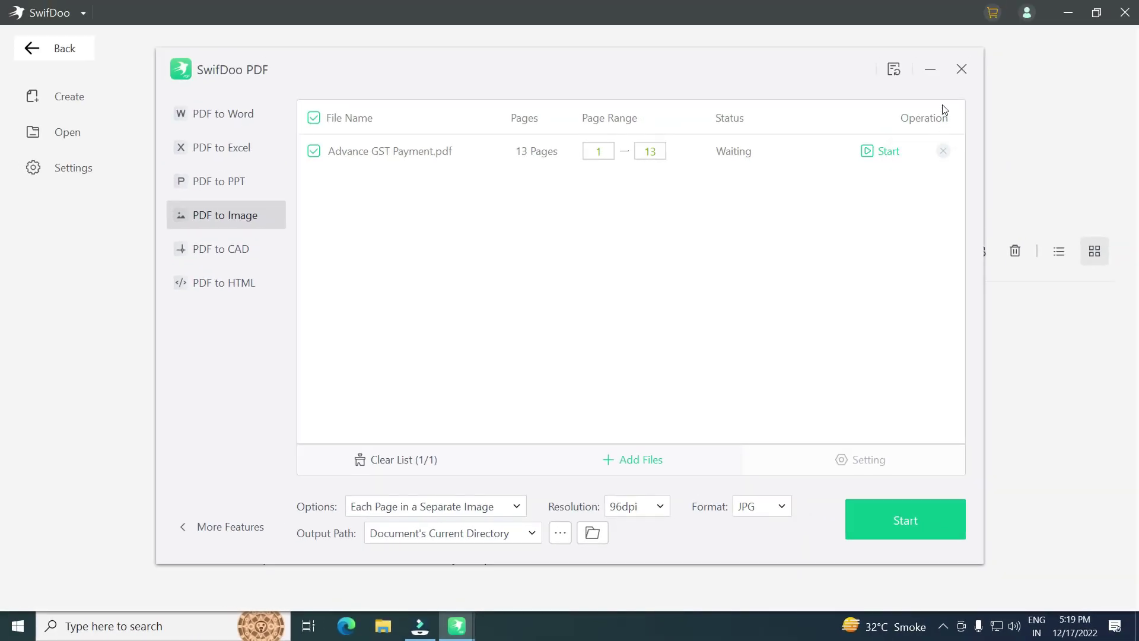
click(962, 68)
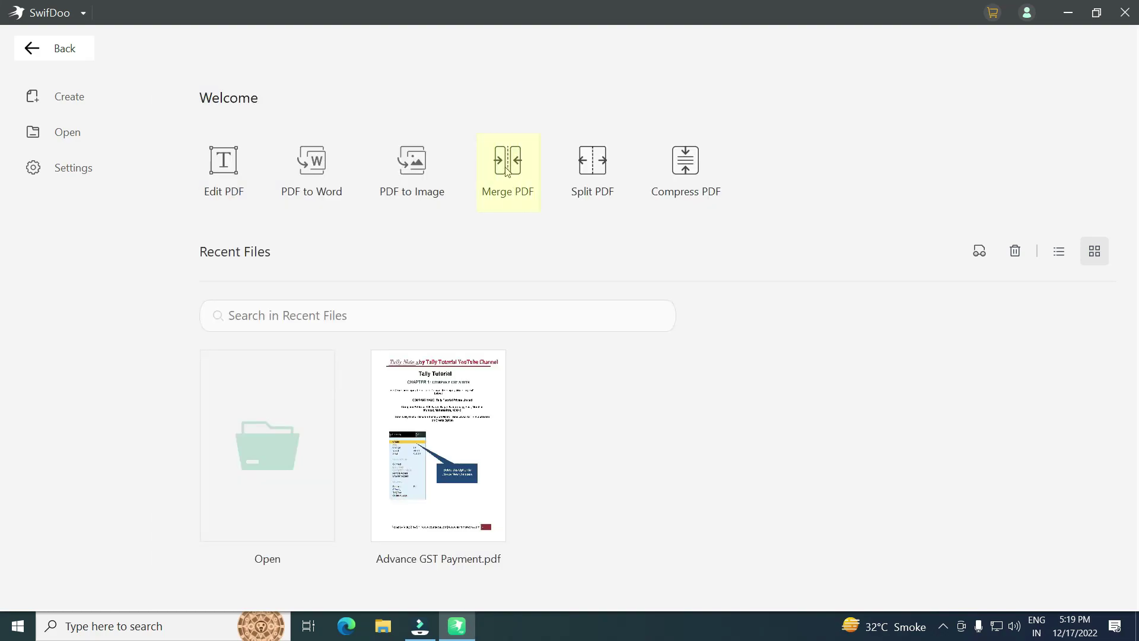
- View the Merge PDF, Split PDF and Compress PDF tools one after another
click(507, 172)
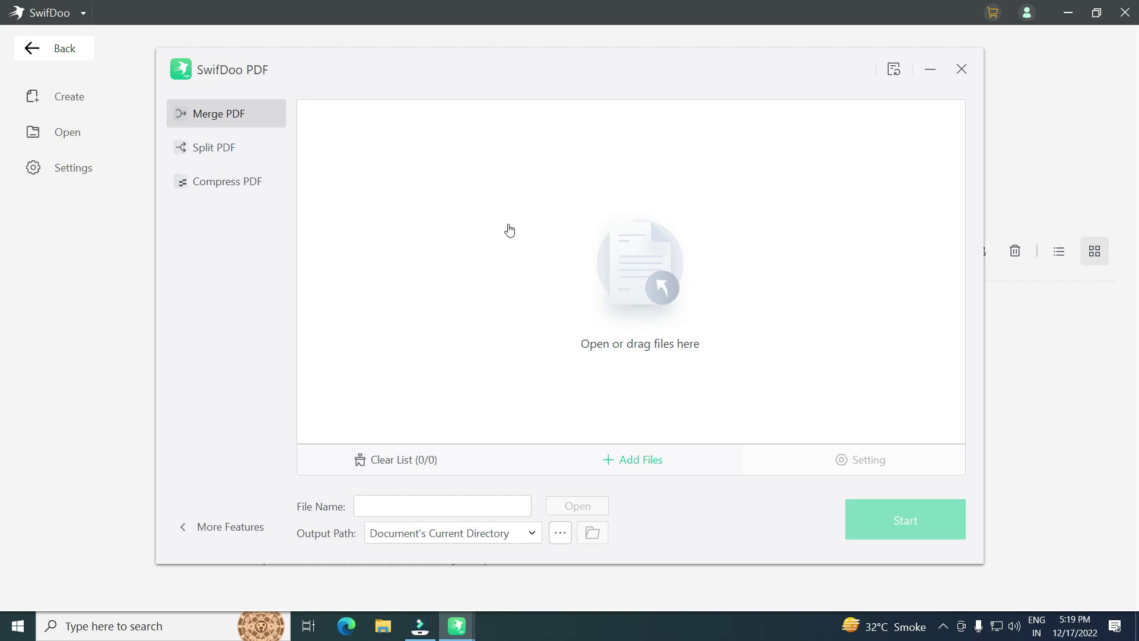
click(215, 148)
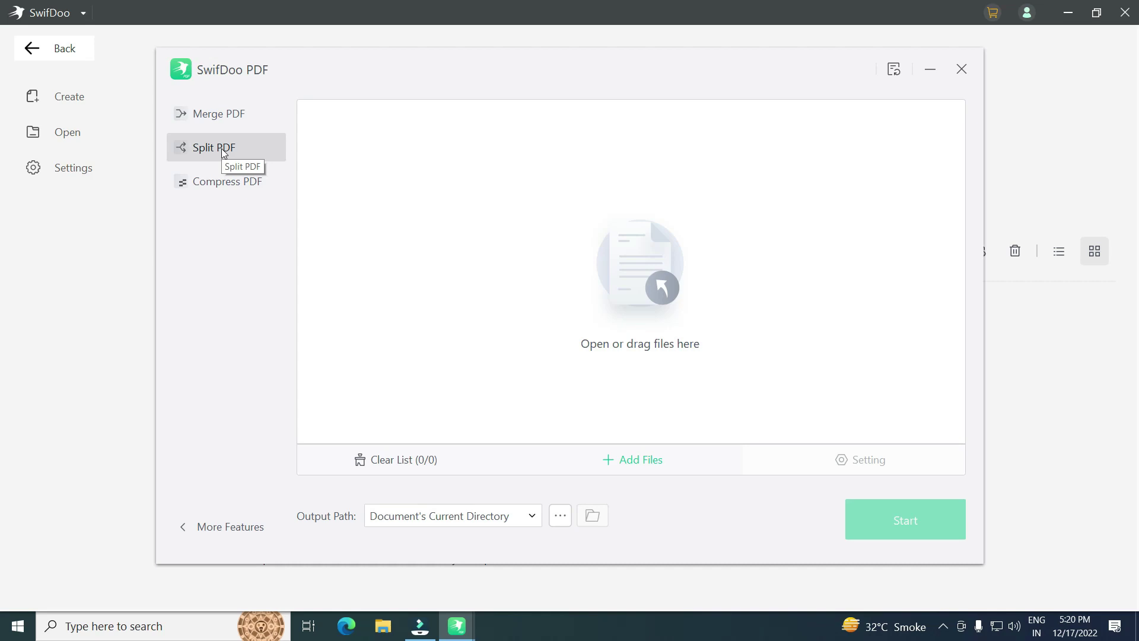
click(230, 183)
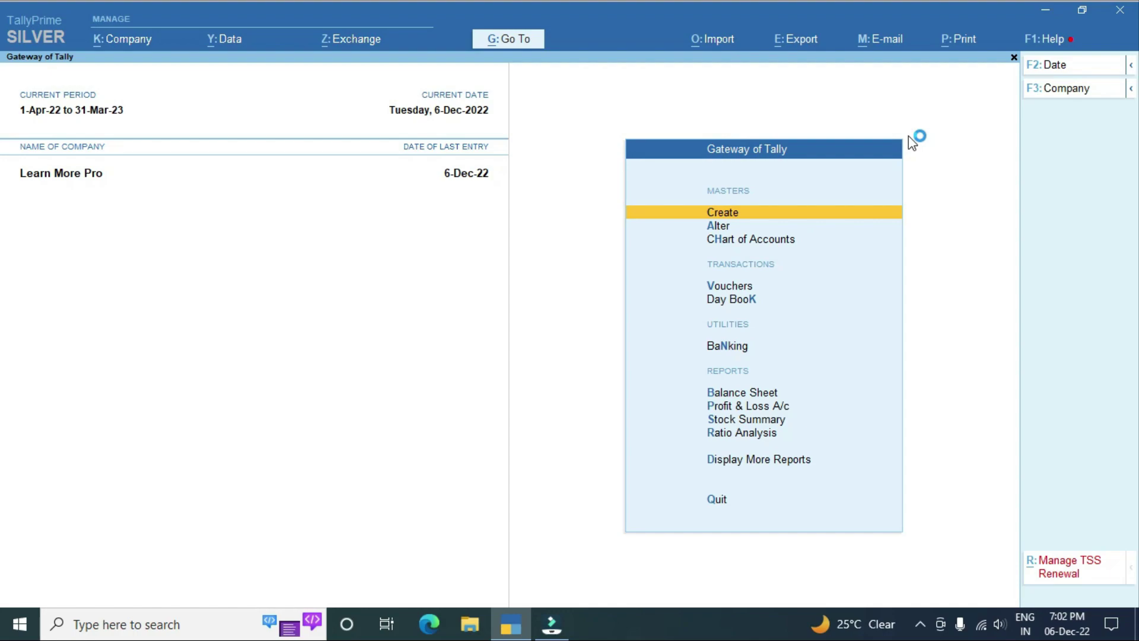
- In TallyPrime, open Payment Advice from the Banking statements for the company Learn More Pro
key(Down)
key(Down)
key(Down)
key(Down)
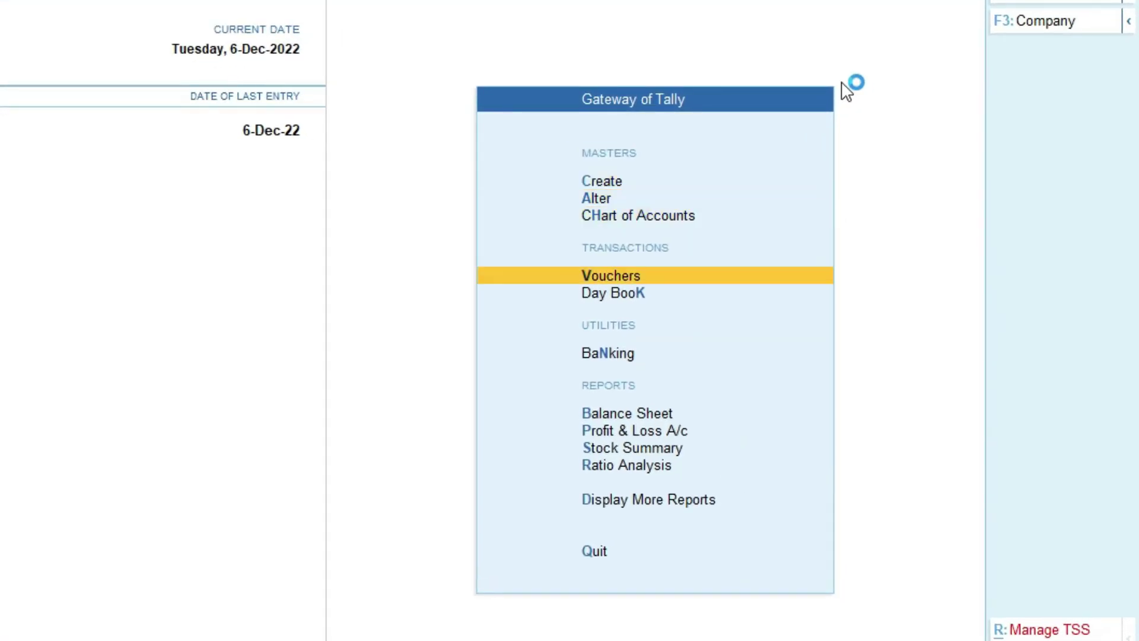
key(Return)
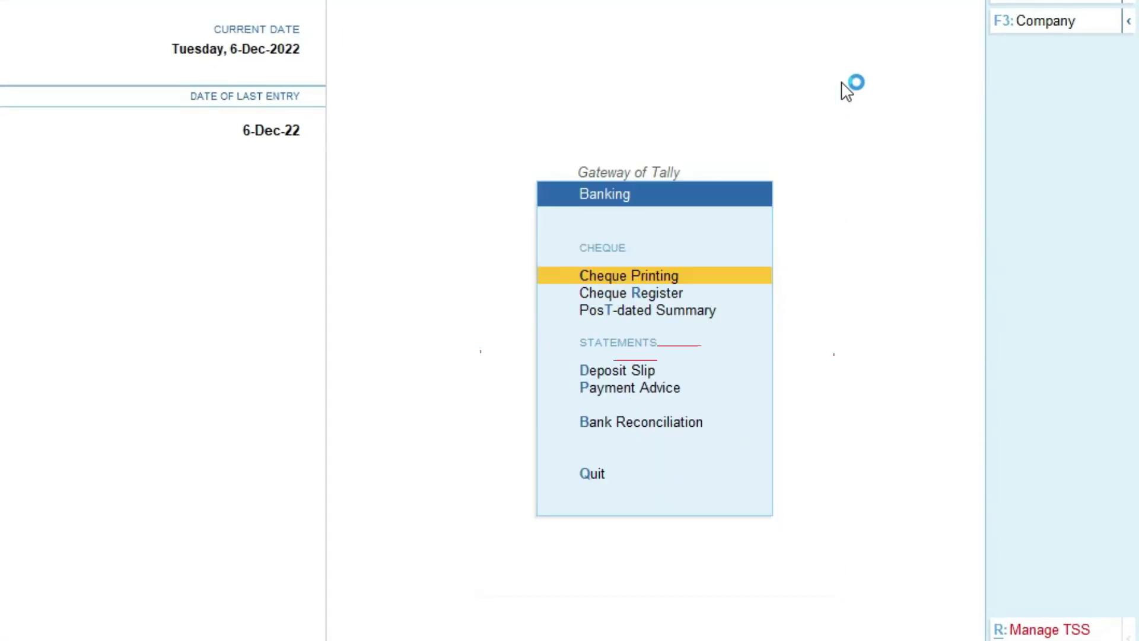
key(Down)
key(Down)
key(Down)
key(Down)
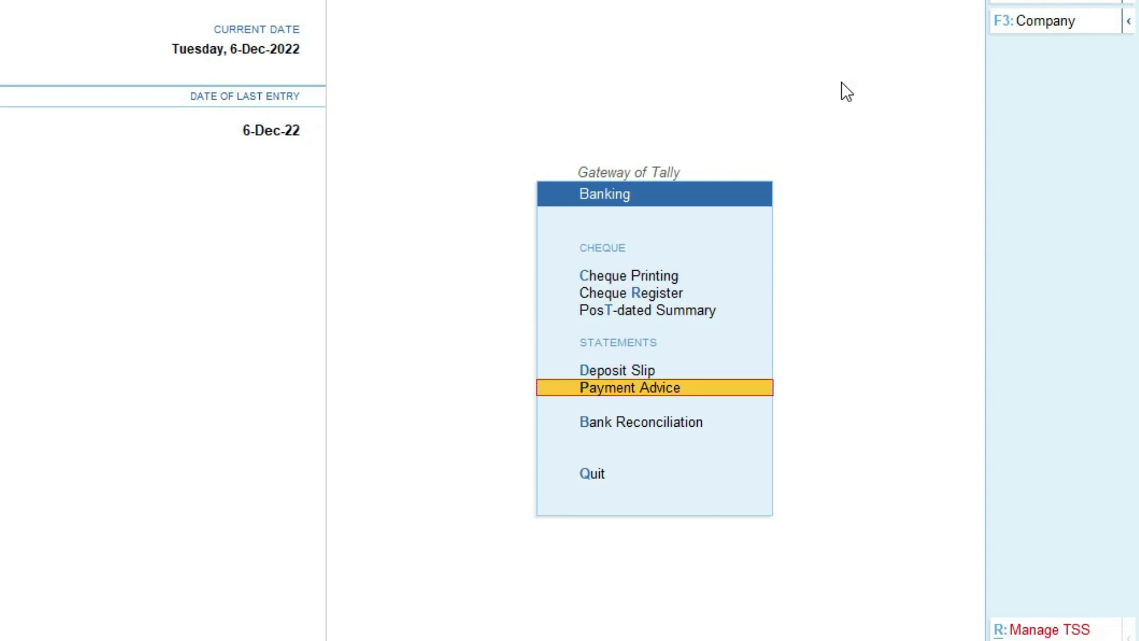
key(Return)
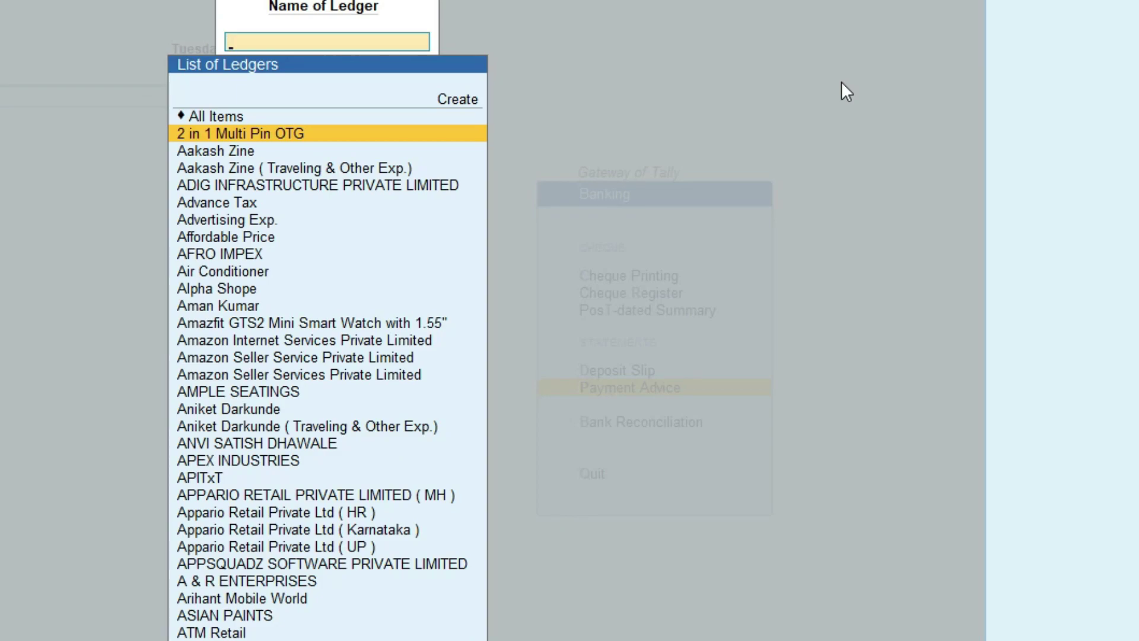
- Open the payment advice list for the individual's ledger directly below Alpha Shope
key(Down)
key(Down)
key(Down)
key(Down)
key(Down)
key(Down)
key(Down)
key(Down)
key(Down)
key(Down)
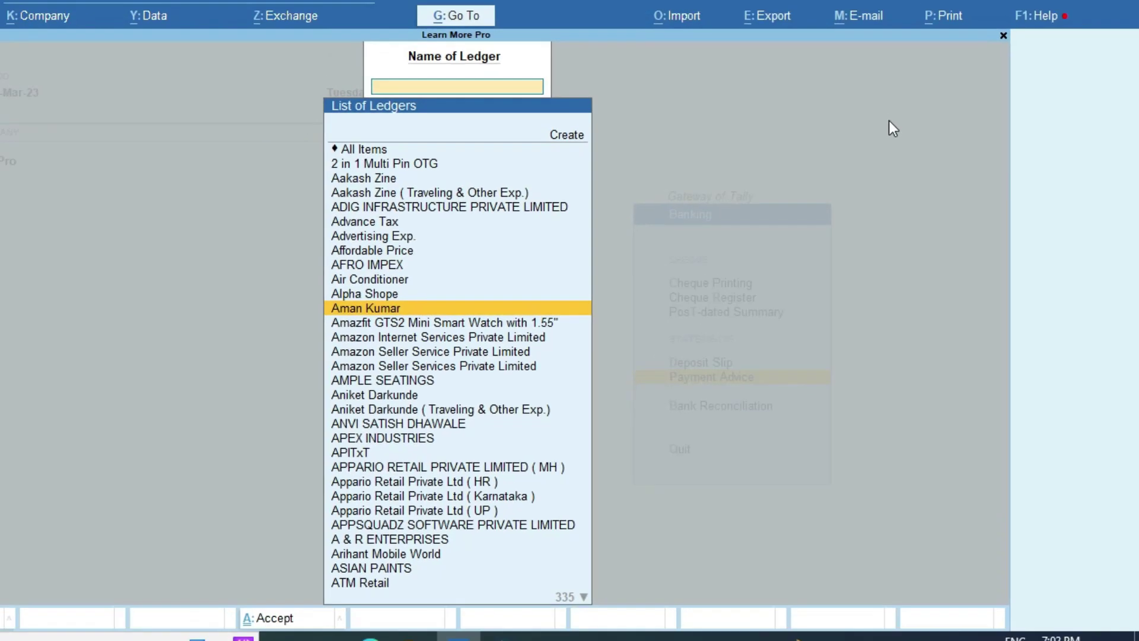
key(Return)
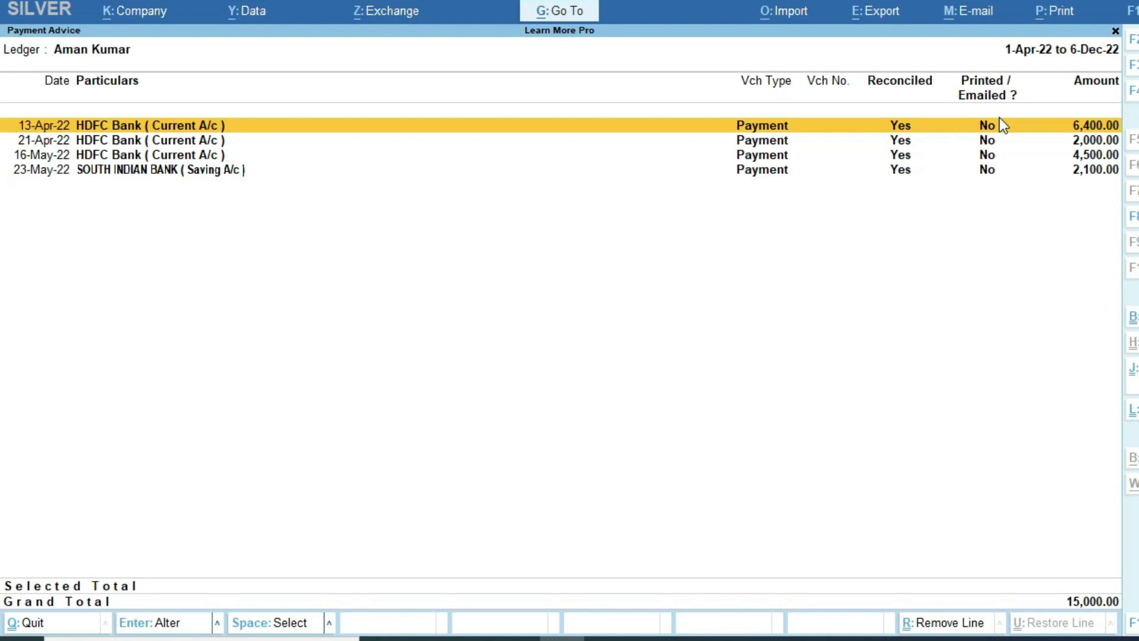
- Select only the 13-Apr-22 HDFC Bank (Current A/c) payment in the payment advice list
key(ctrl+space)
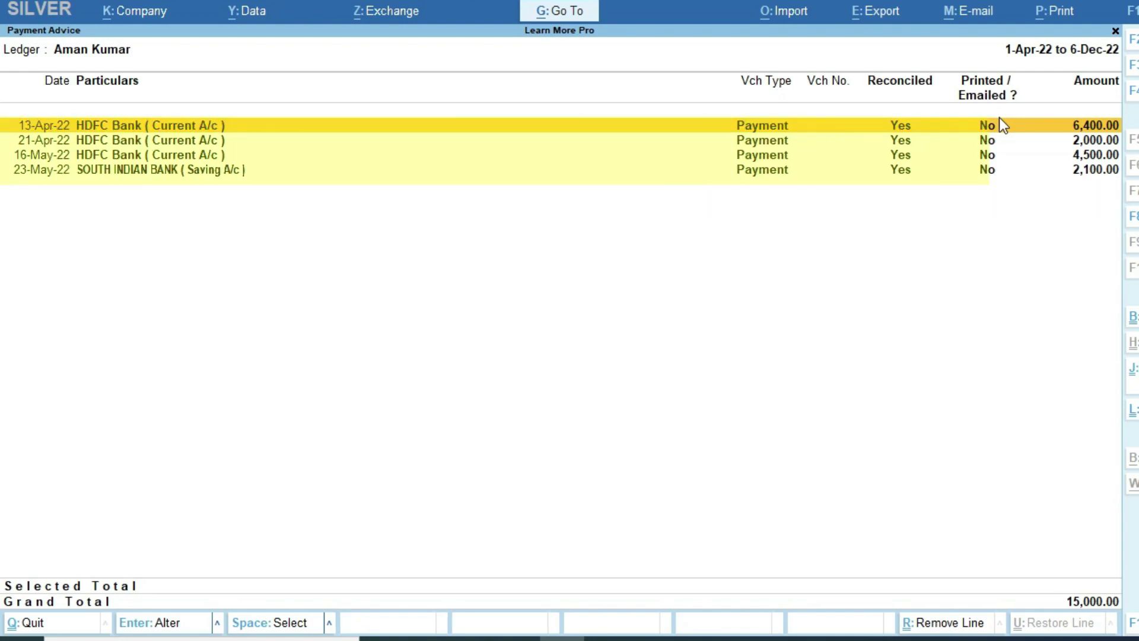
key(ctrl+space)
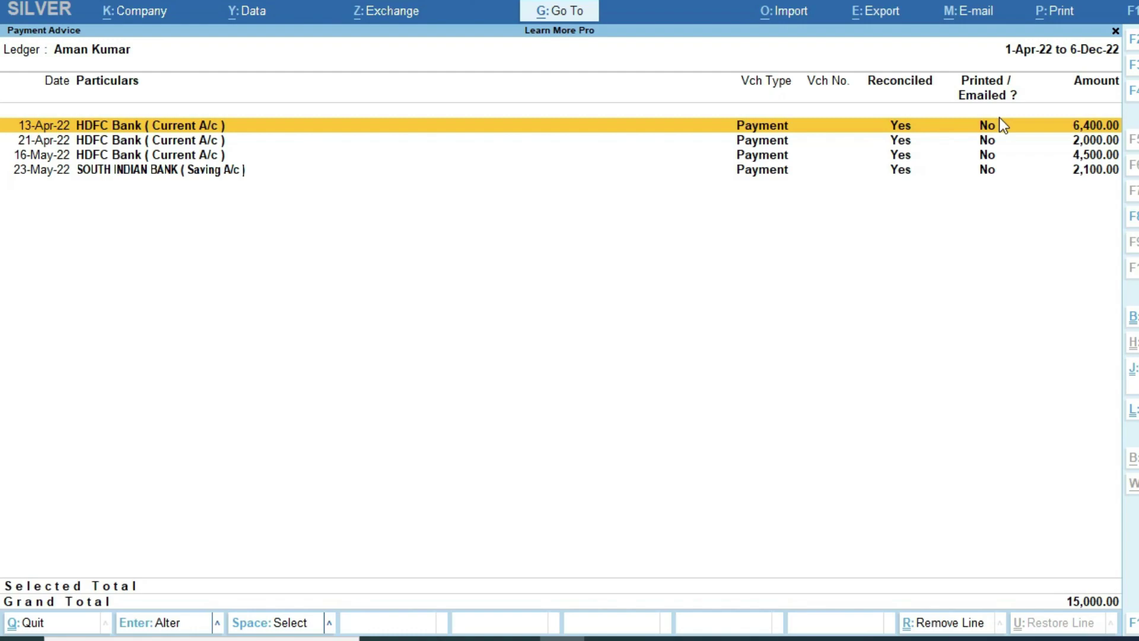
key(Down)
key(Up)
key(space)
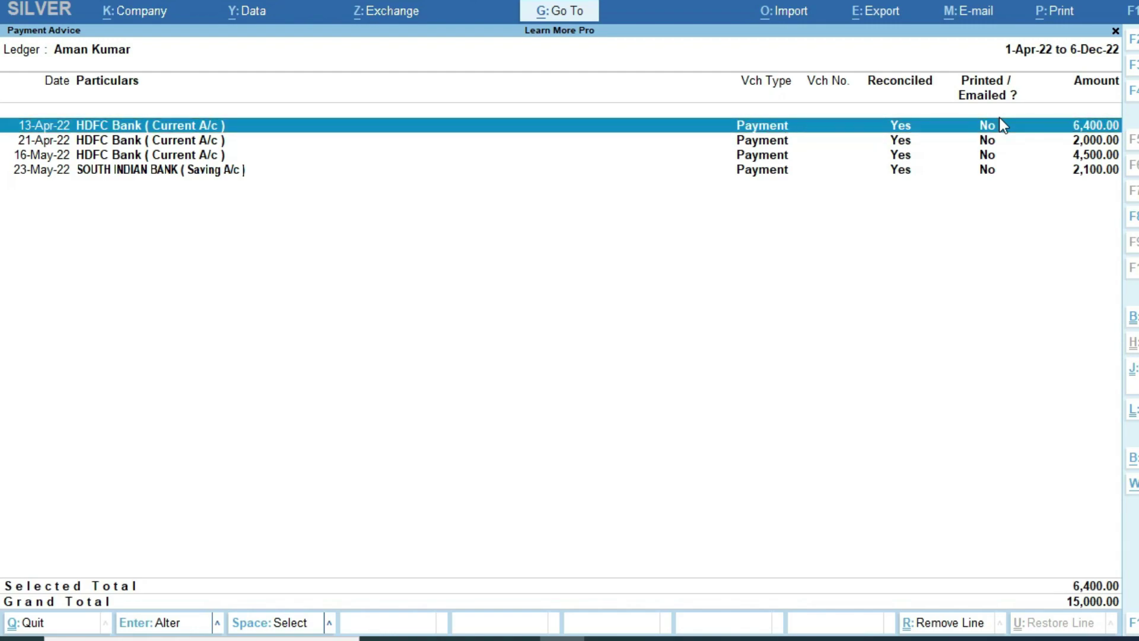
- Preview the current payment advice for the selected 13-Apr-22 payment and enlarge it for reading
key(alt+p)
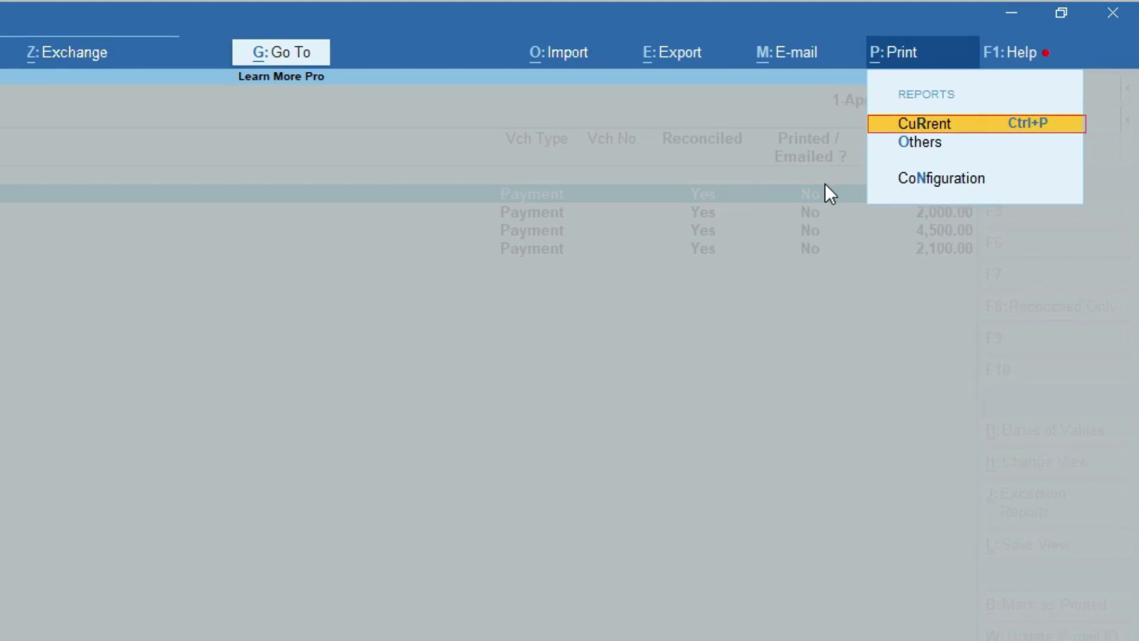
key(Return)
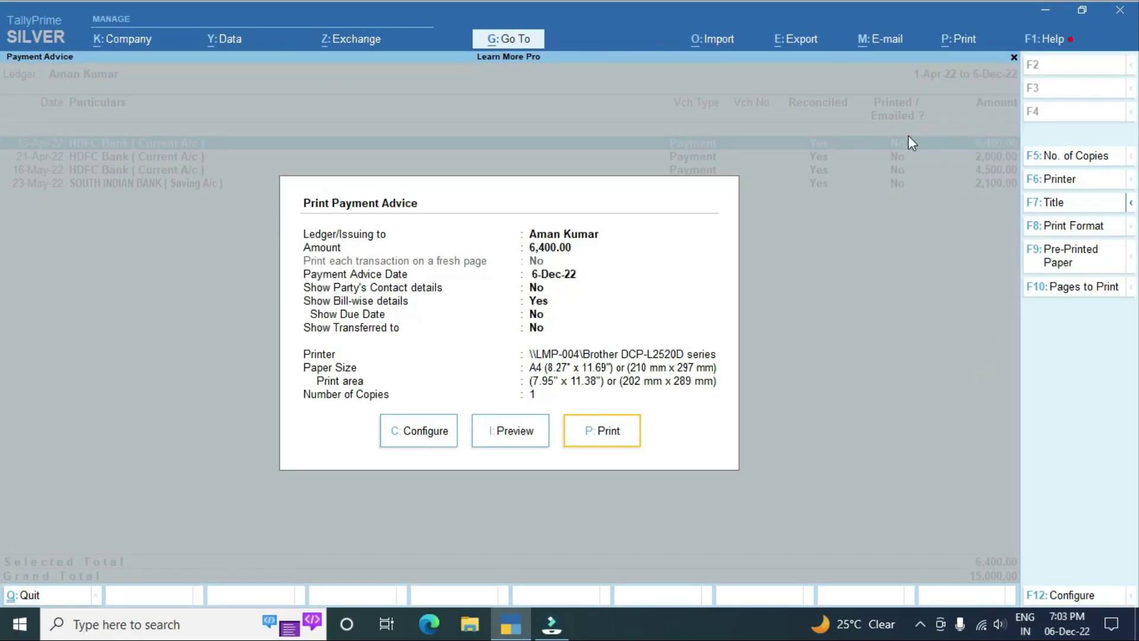
key(i)
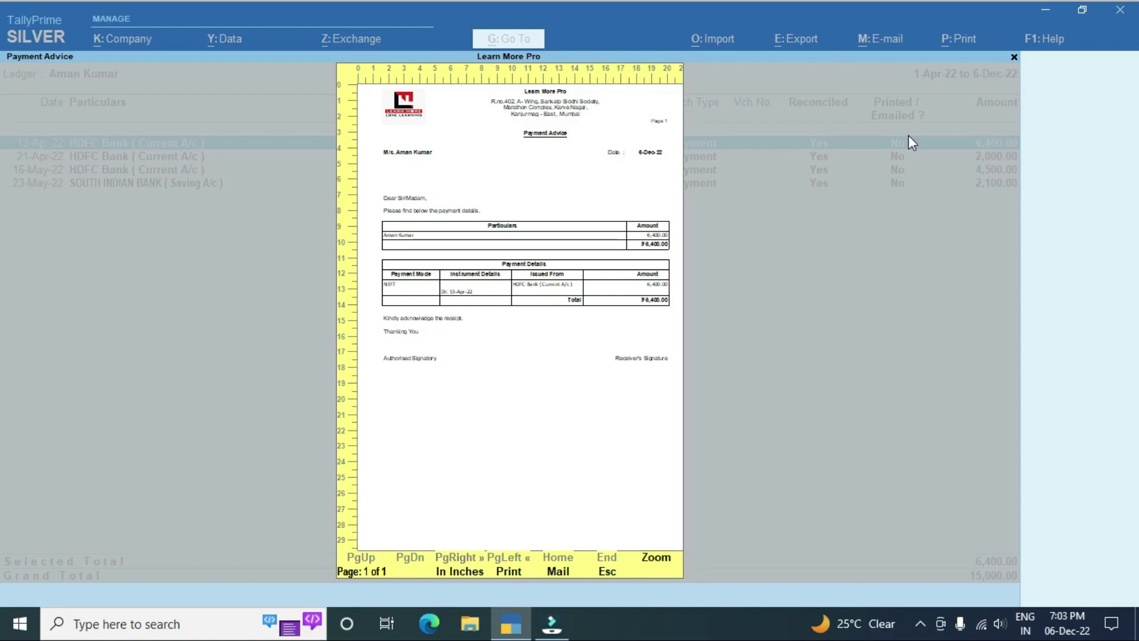
key(Return)
key(F4)
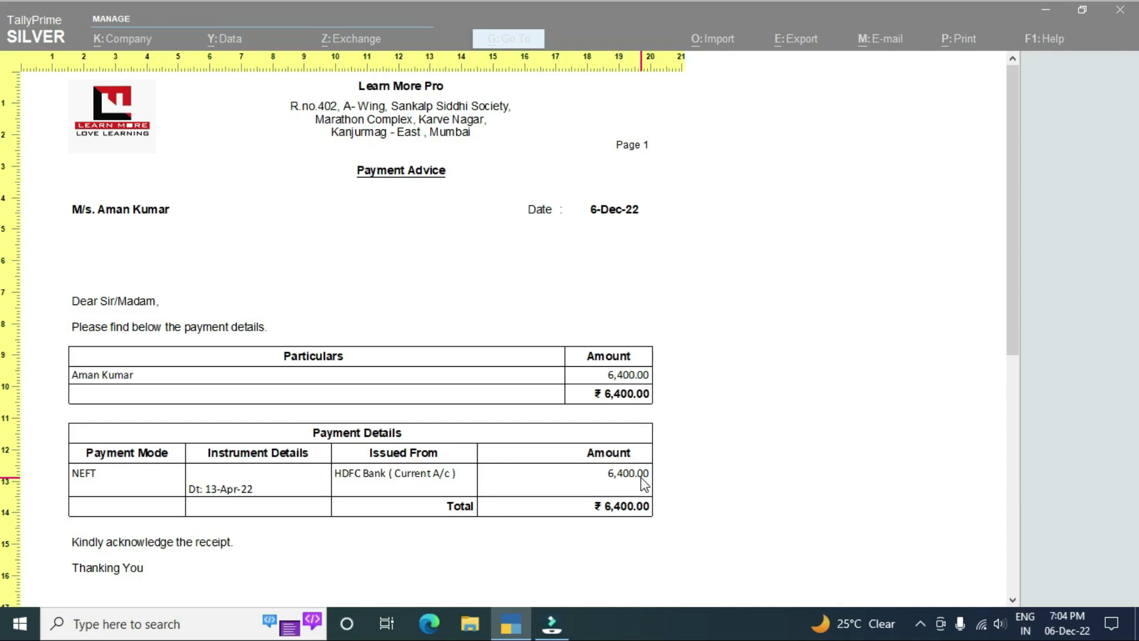
- Leave the preview and open the payment advice list for the ledger APPARIO RETAIL PRIVATE LIMITED ( MH )
key(Escape)
key(Down)
key(Down)
key(Down)
key(Down)
key(Down)
key(Down)
key(Down)
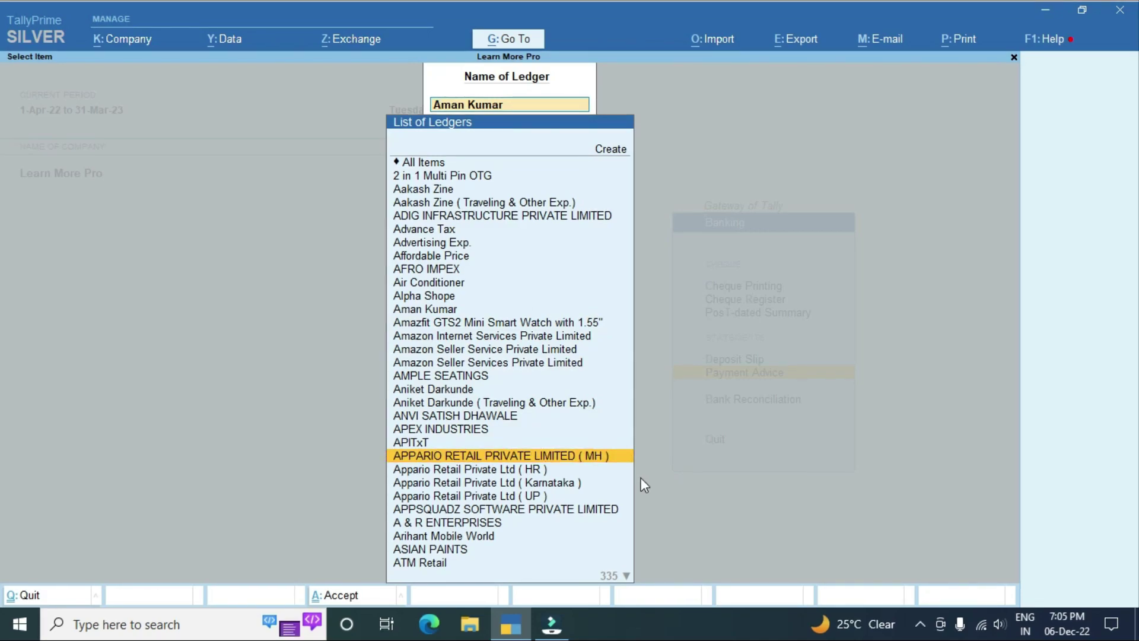
key(Return)
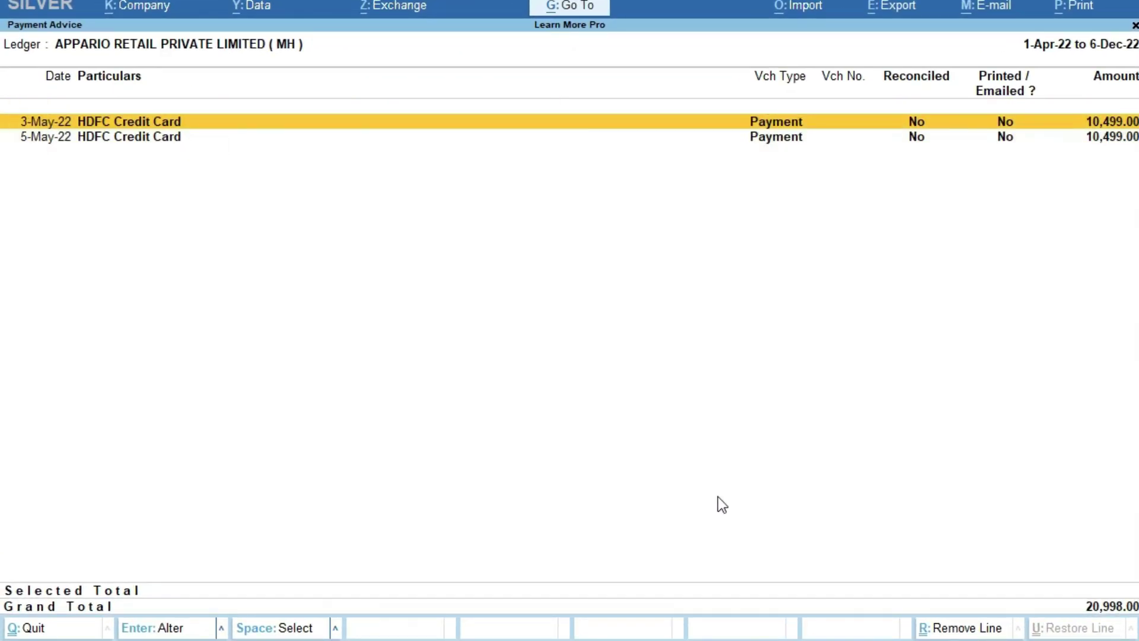
- Select the 5-May-22 HDFC Credit Card payment and preview its payment advice in enlarged view
key(Down)
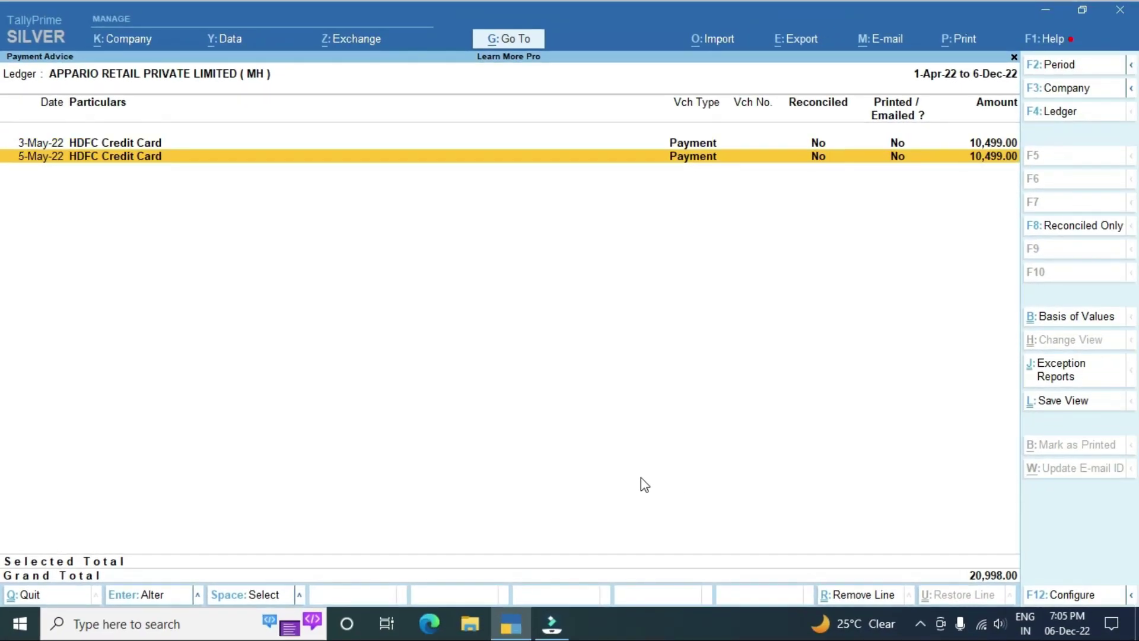
key(space)
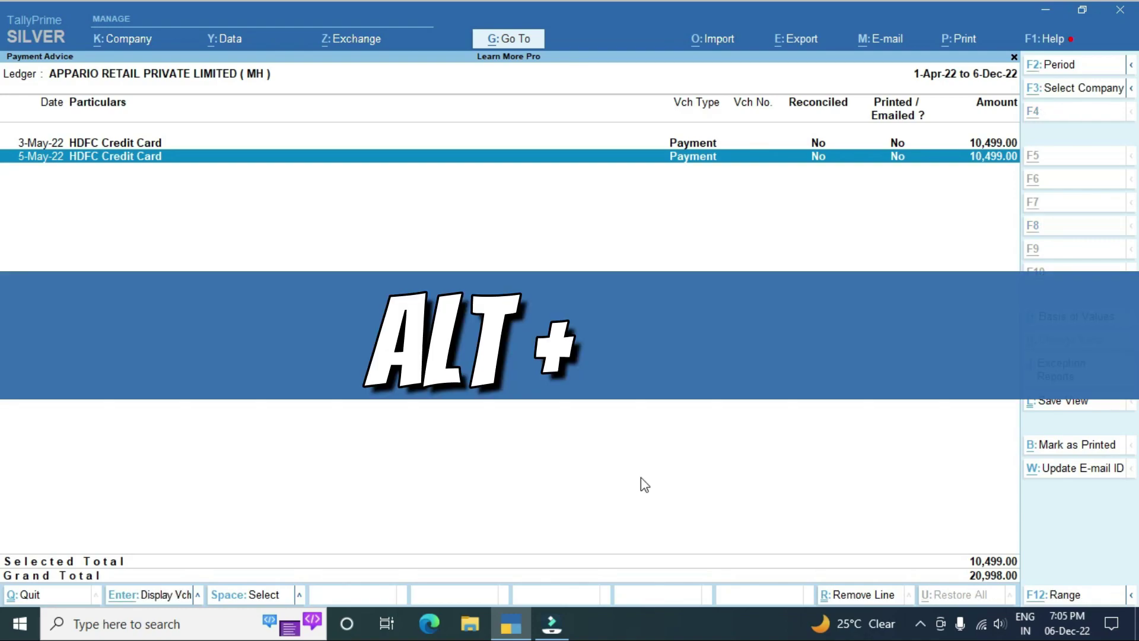
key(alt+p)
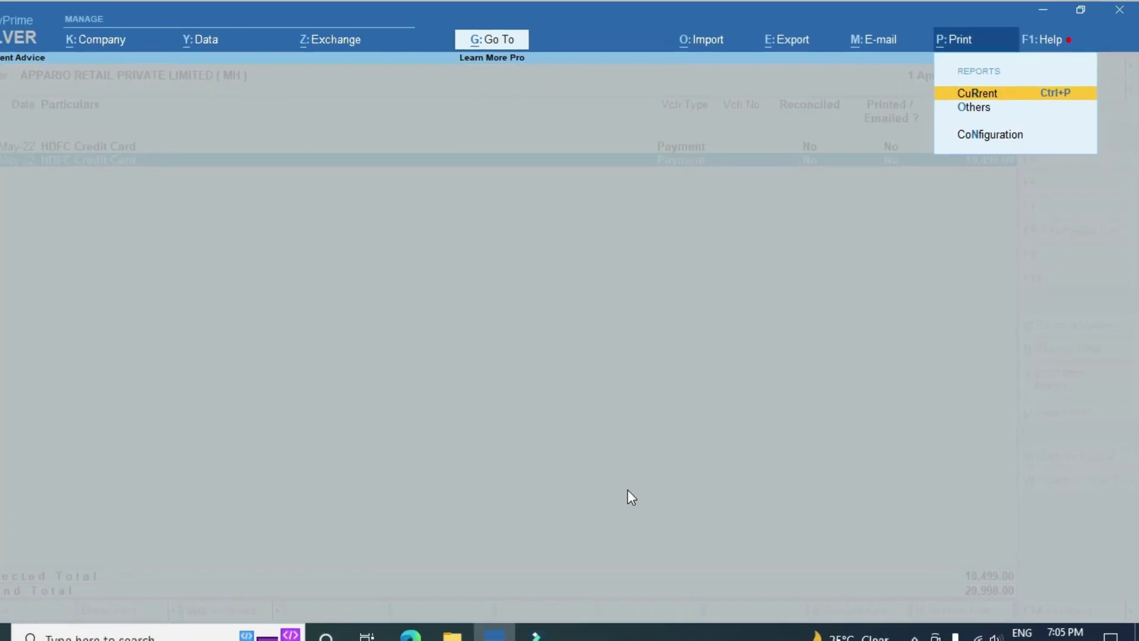
key(Return)
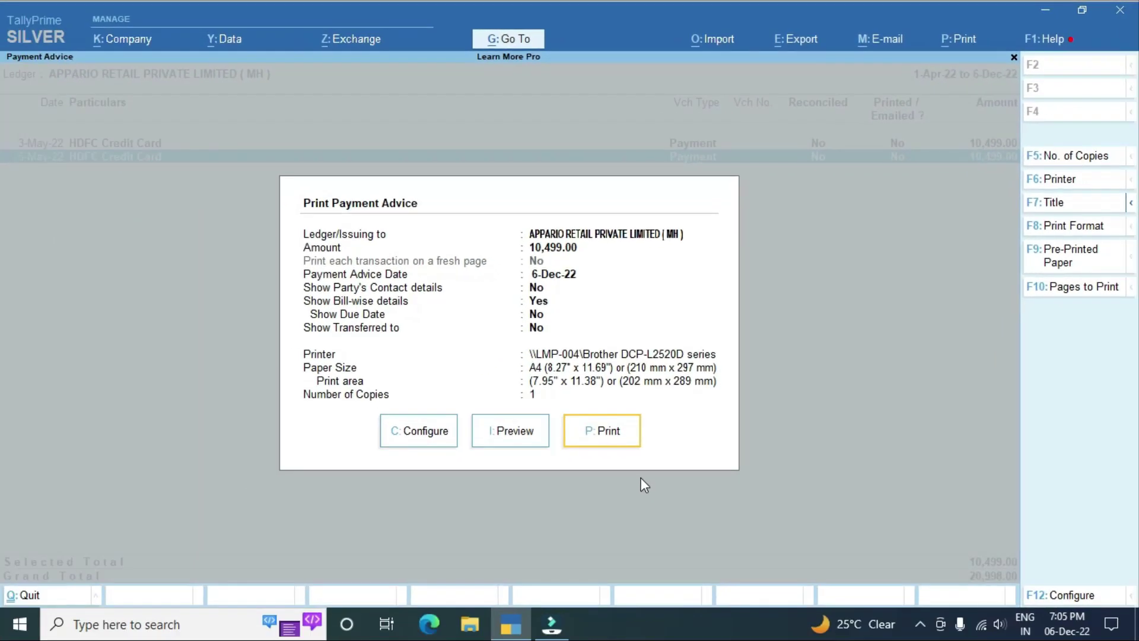
key(Left)
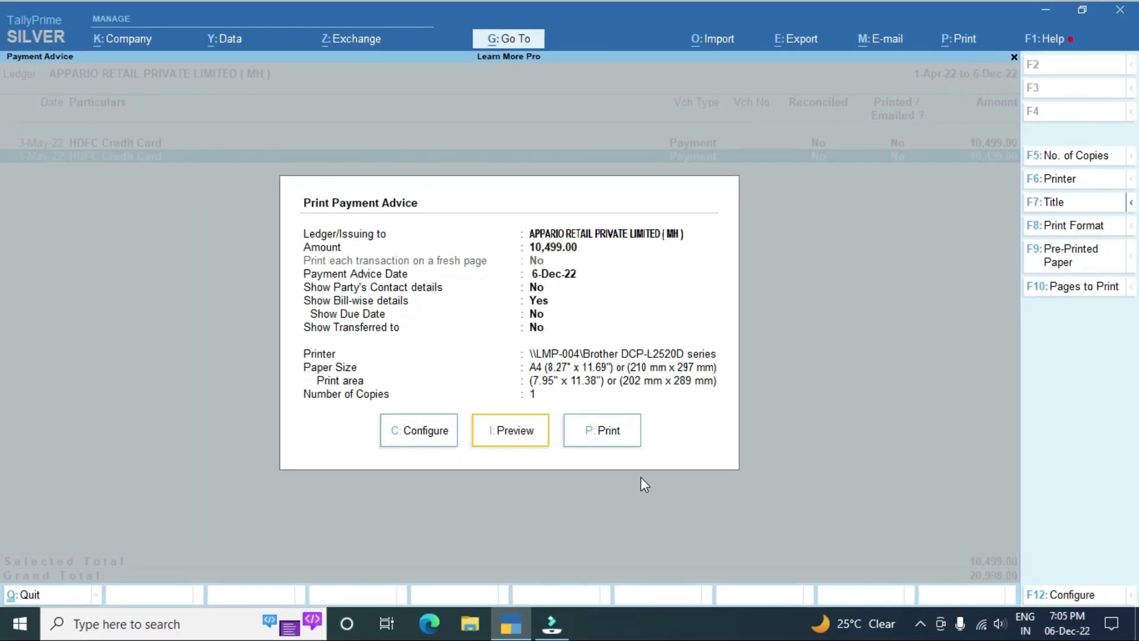
key(Return)
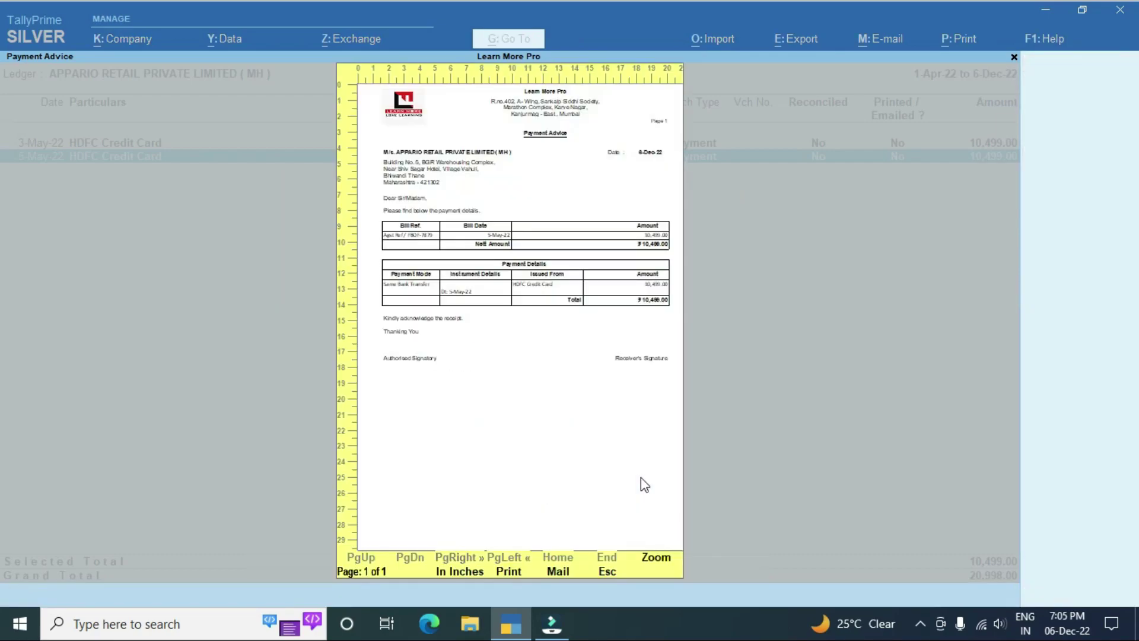
key(F4)
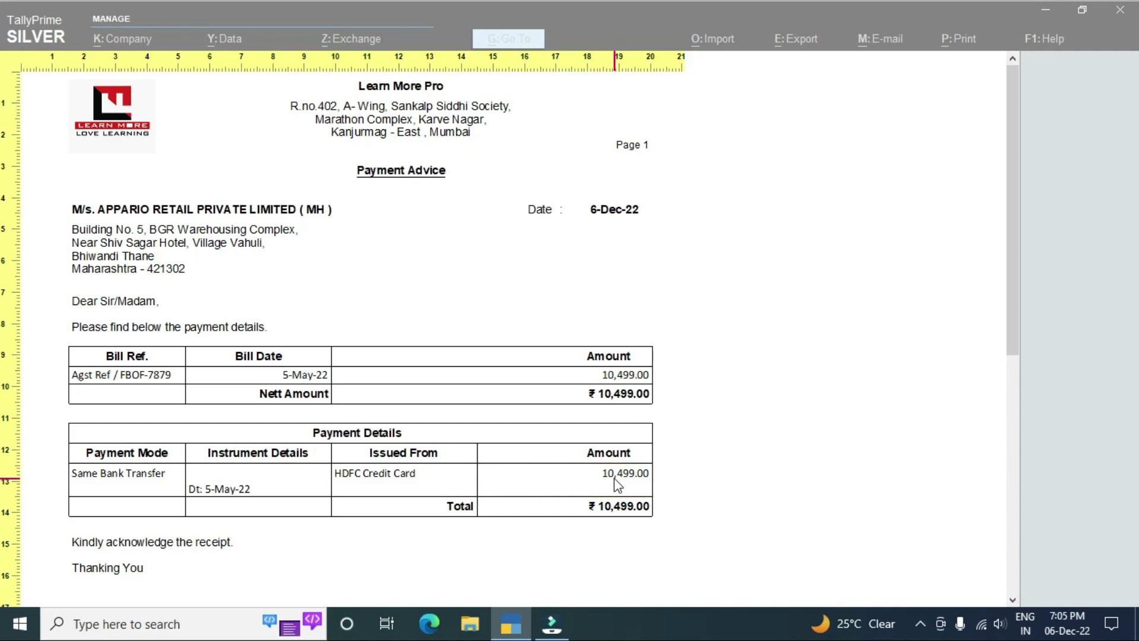
- Finish reading the advice, leave its preview, and open the 5-May-22 HDFC Credit Card payment voucher for alteration
scroll(614, 478, down, 1)
scroll(614, 478, down, 3)
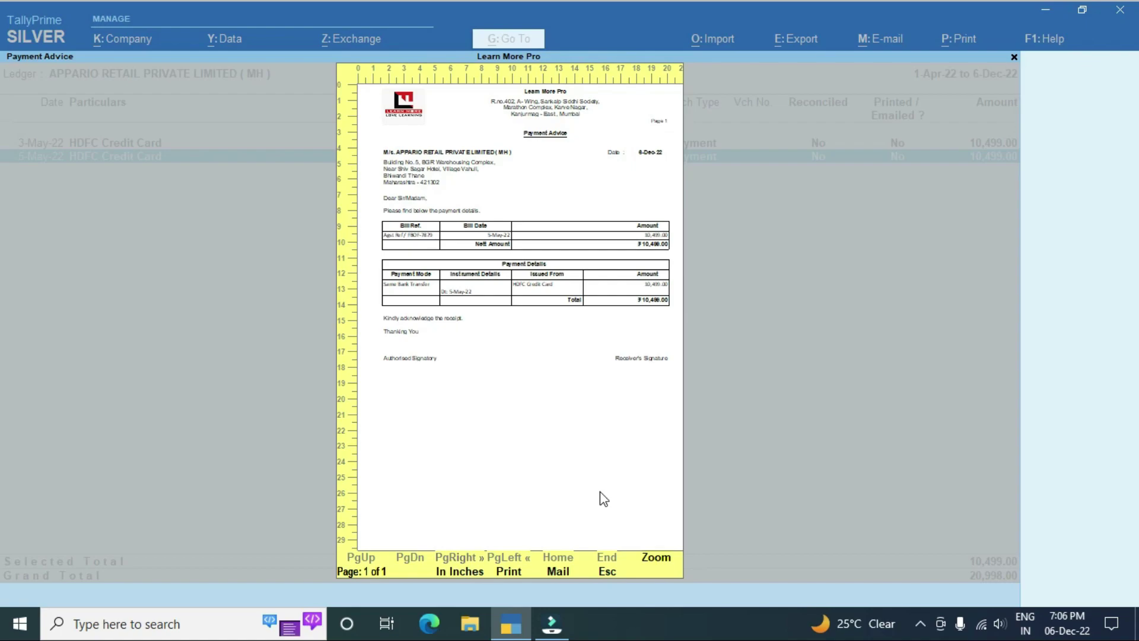
key(Escape)
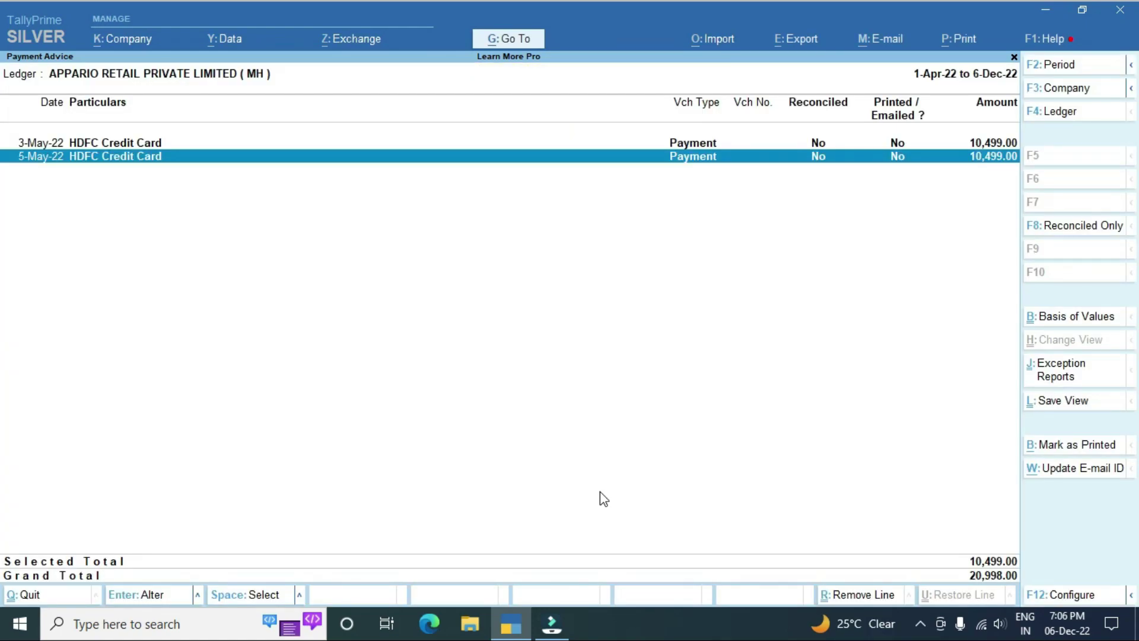
key(space)
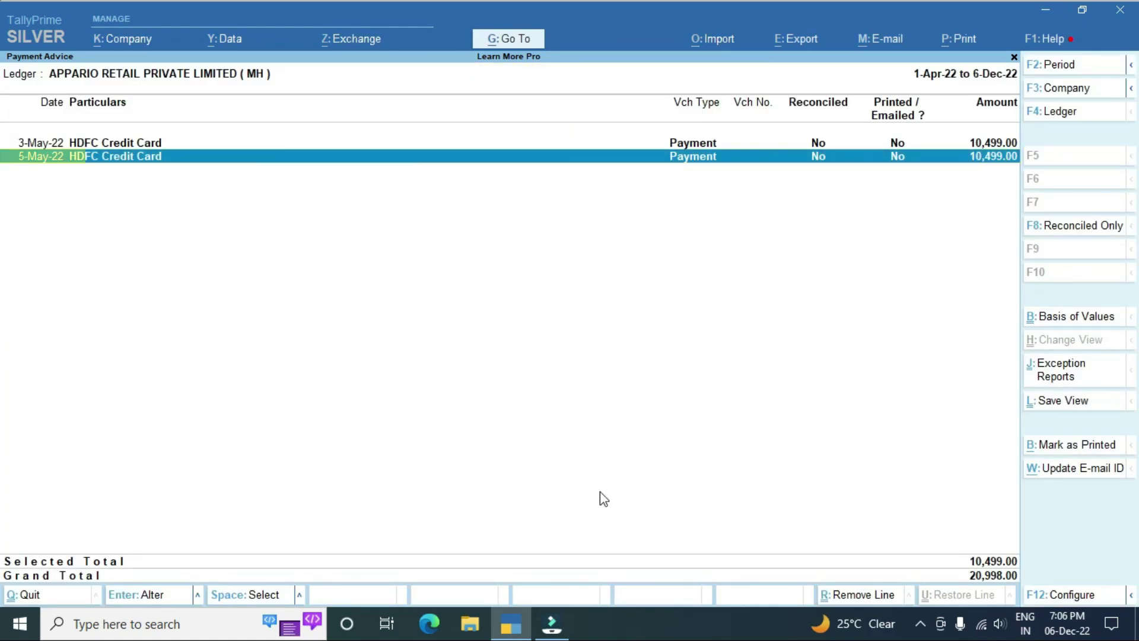
key(Return)
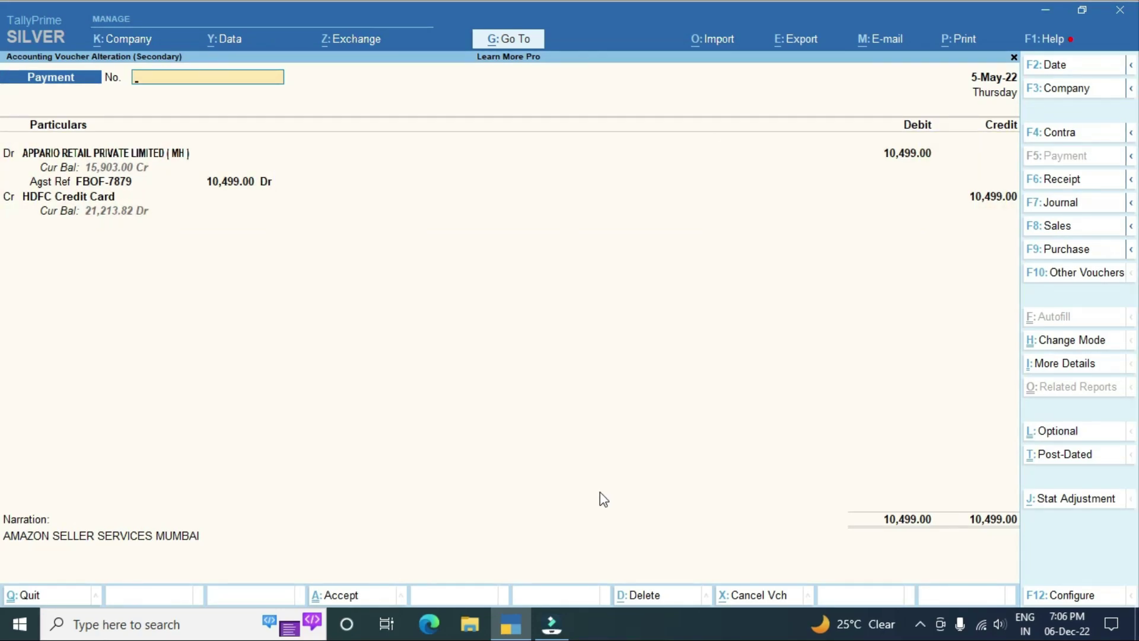
- Open the print configuration for the current payment voucher and set Print Payment Advice to Yes
key(alt+p)
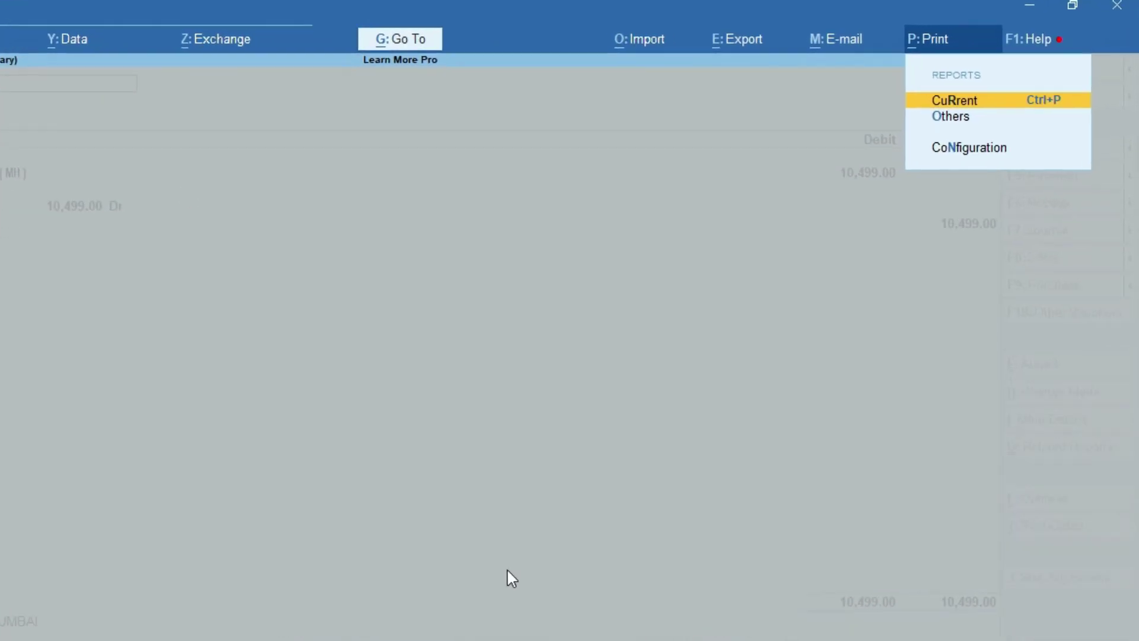
key(Return)
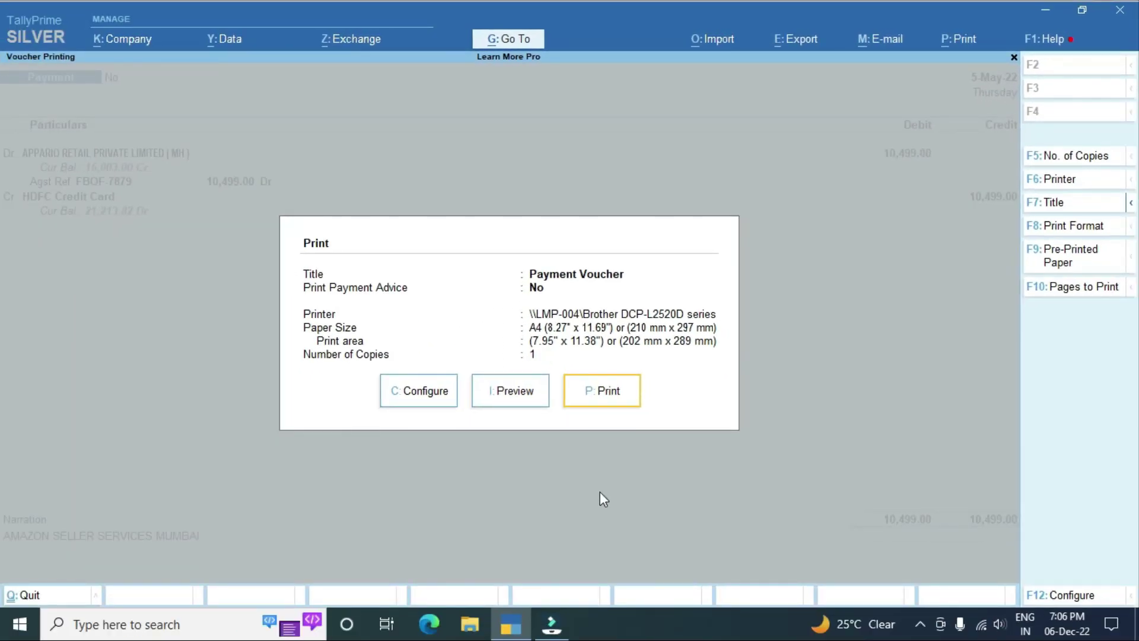
key(Left)
key(Left)
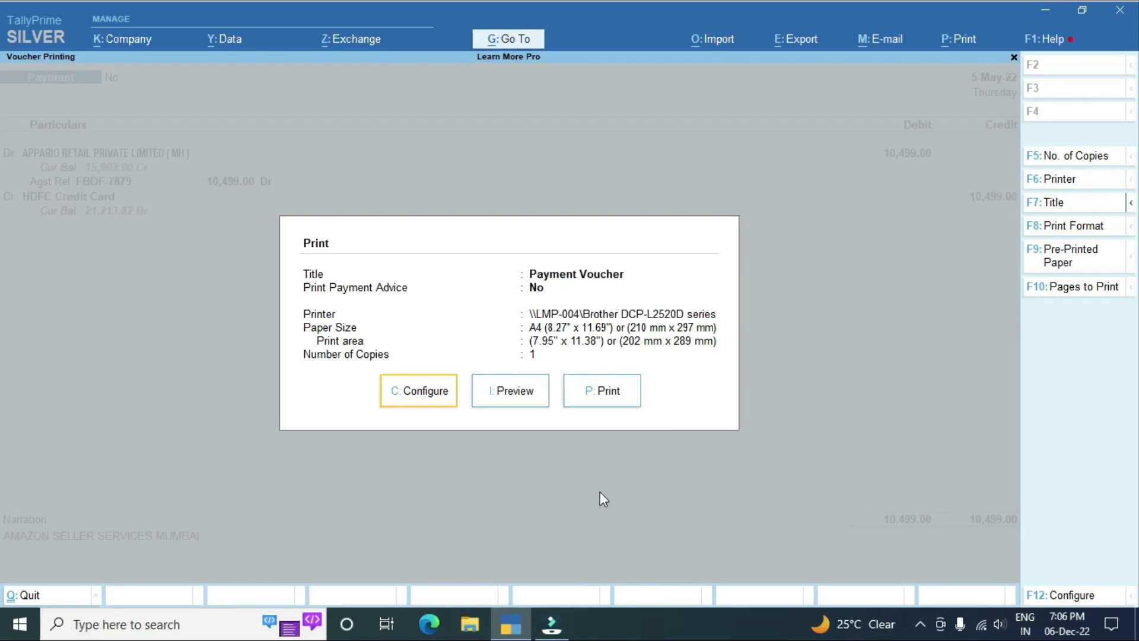
key(Return)
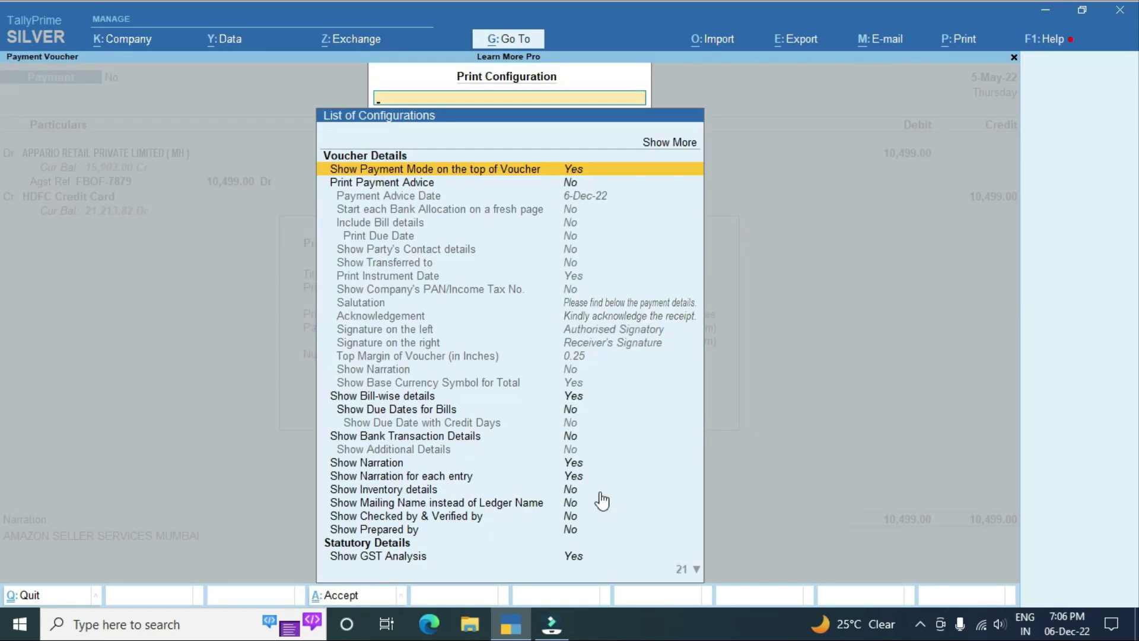
key(Down)
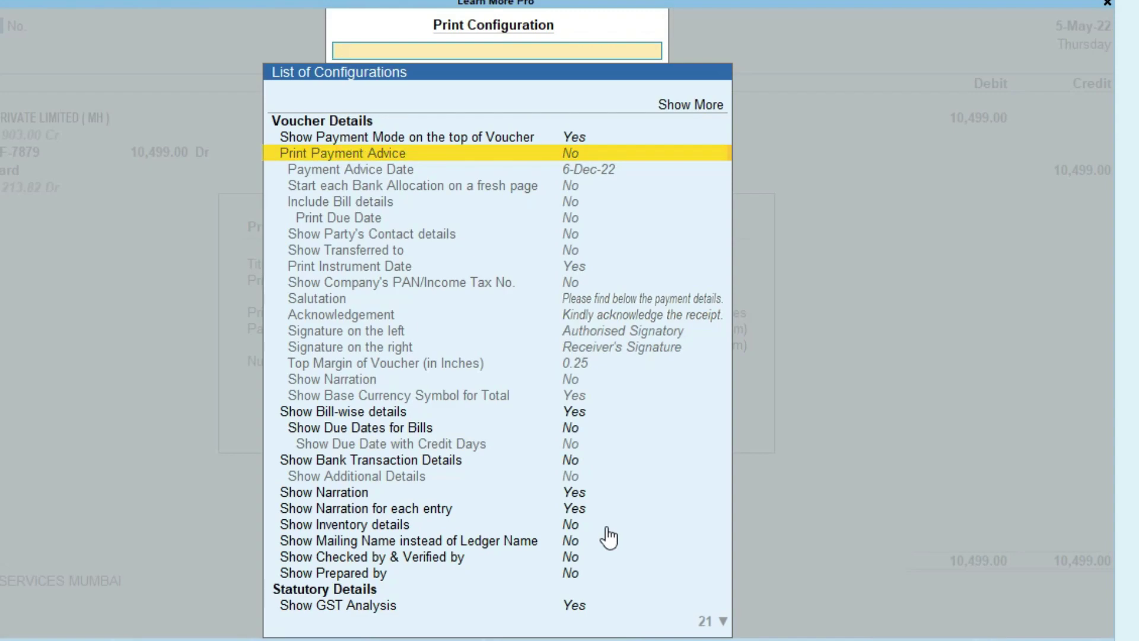
key(Return)
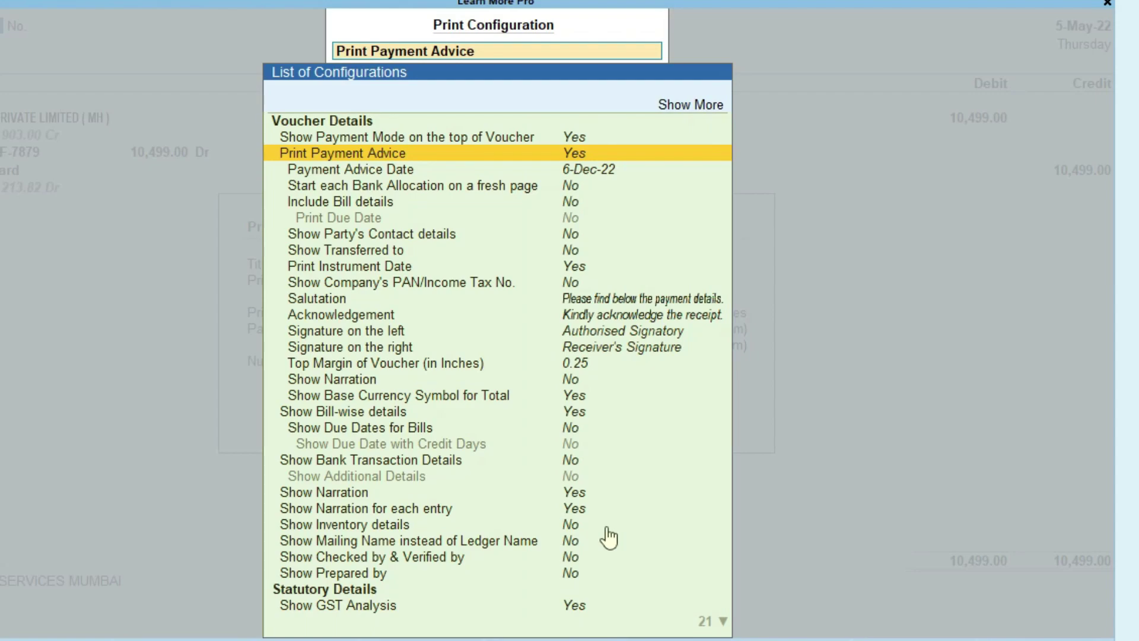
- Review the payment advice and voucher detail options in the print configuration, from Payment Advice Date through Show Inventory details
key(Down)
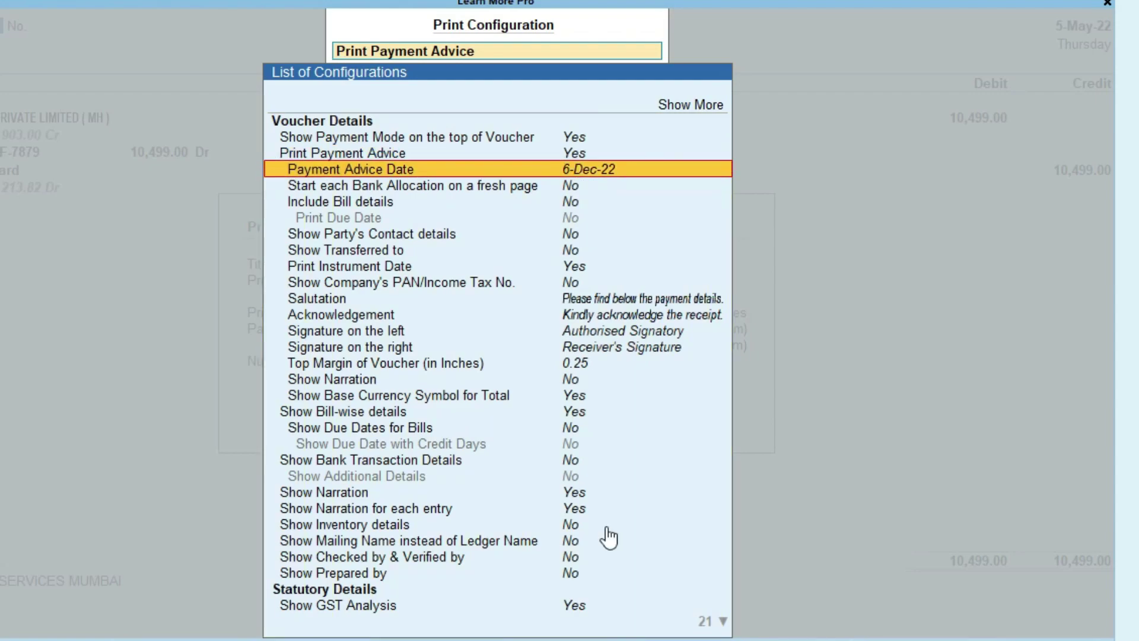
key(Down)
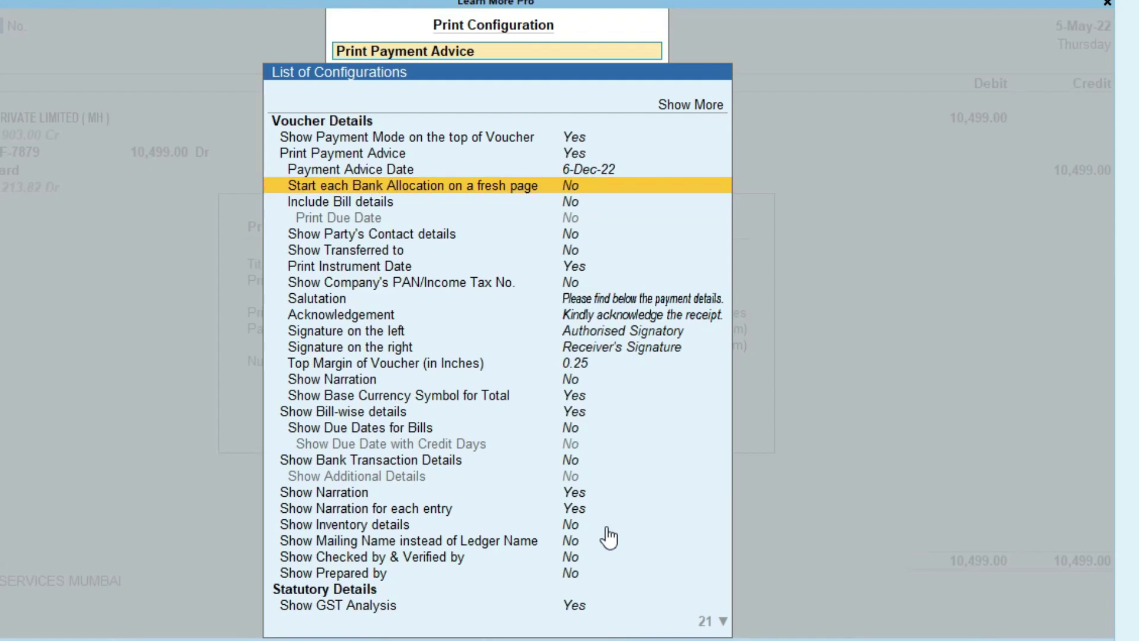
key(Down)
key(Down)
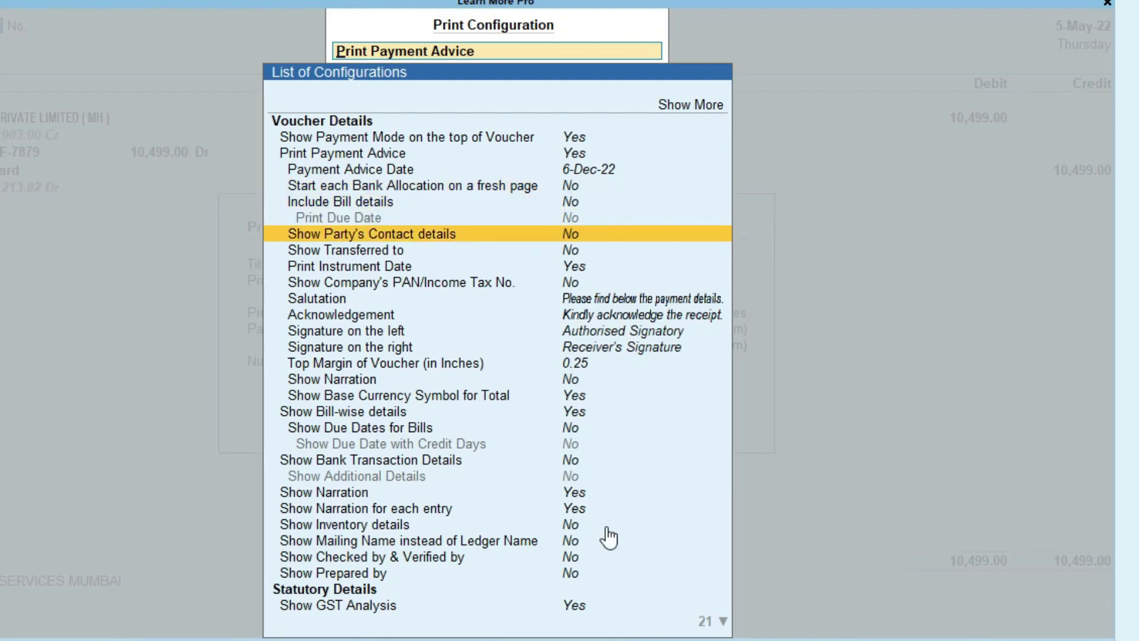
key(Down)
key(Down)
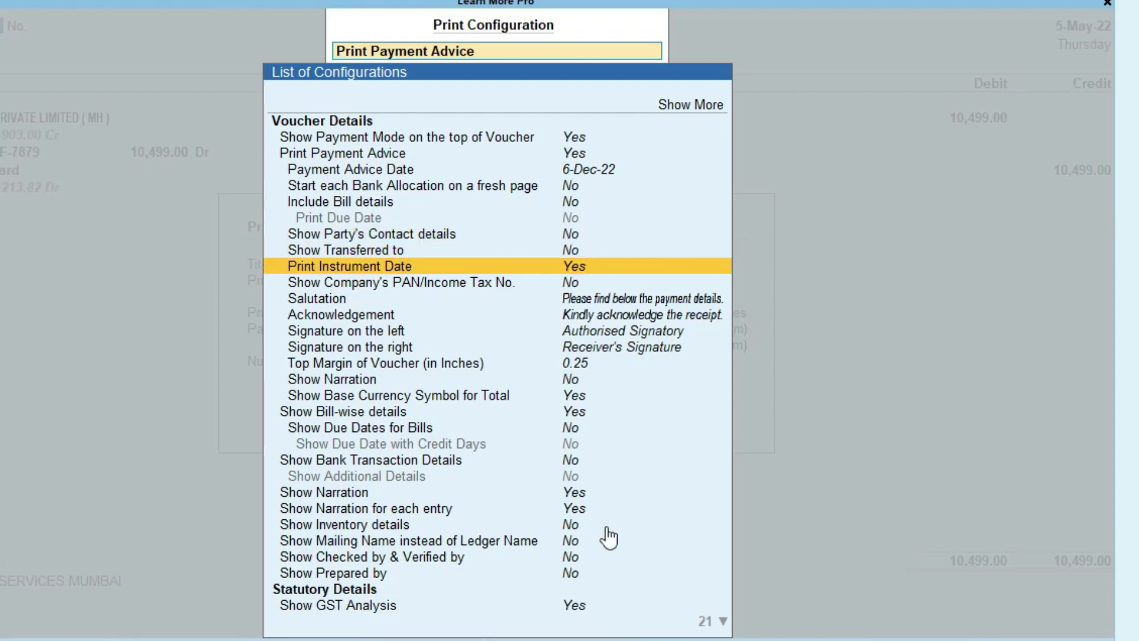
key(Down)
key(Down)
key(Down)
key(Down)
key(Down)
key(Down)
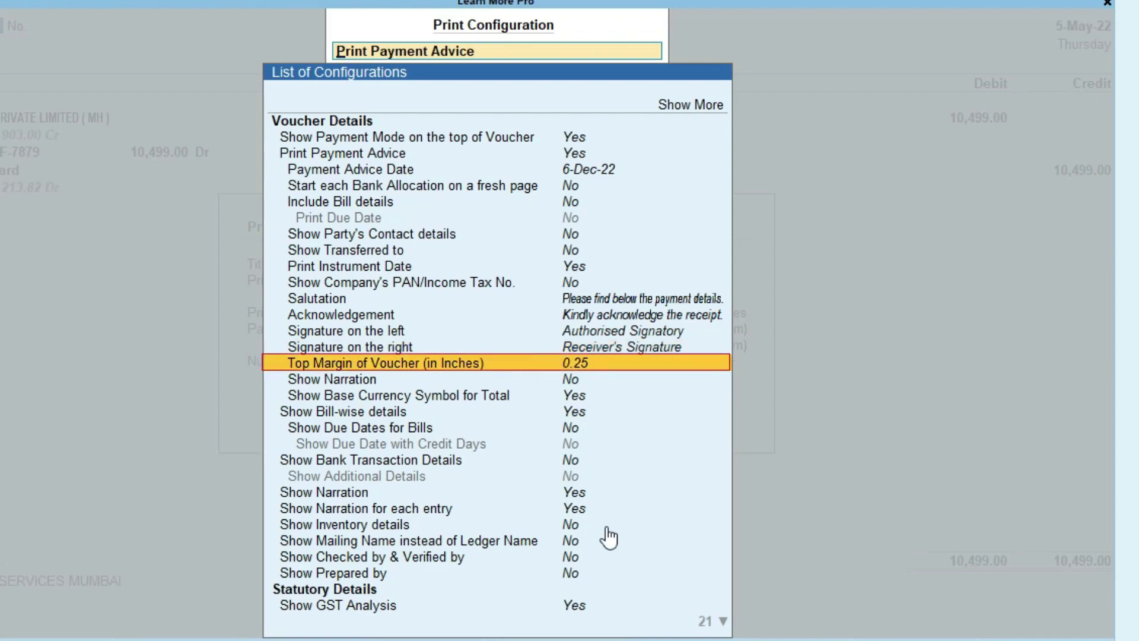
key(Down)
key(Down)
key(Down)
key(Down)
key(Down)
key(Down)
key(Down)
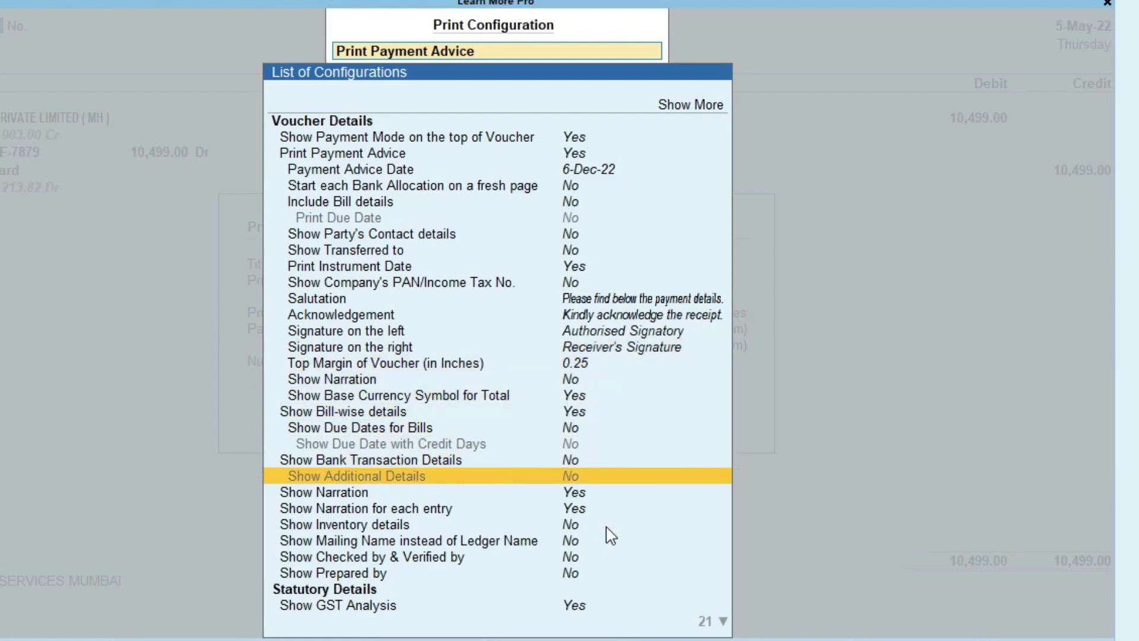
key(Down)
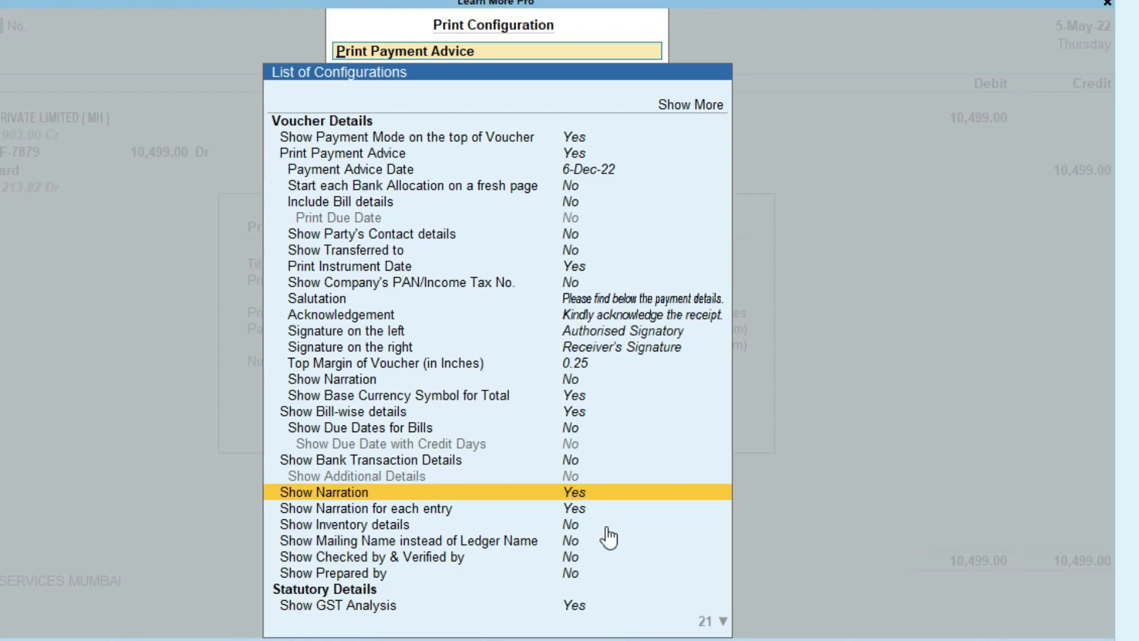
key(Down)
key(Down)
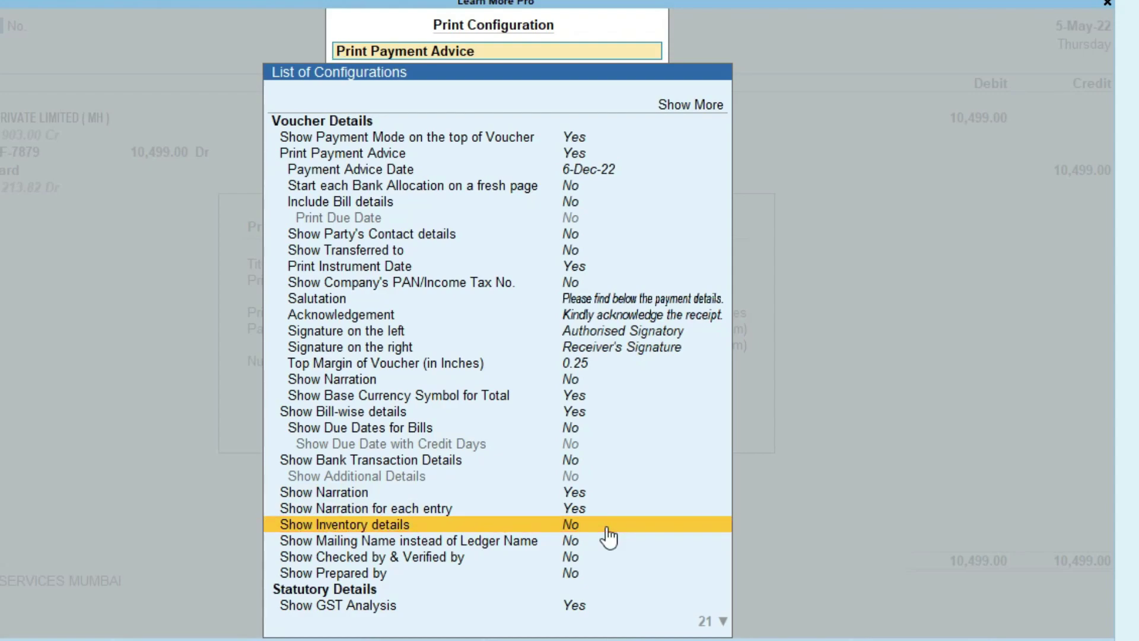
- Set Show Checked by & Verified by to Yes in the voucher's print configuration
key(Down)
key(Down)
key(Down)
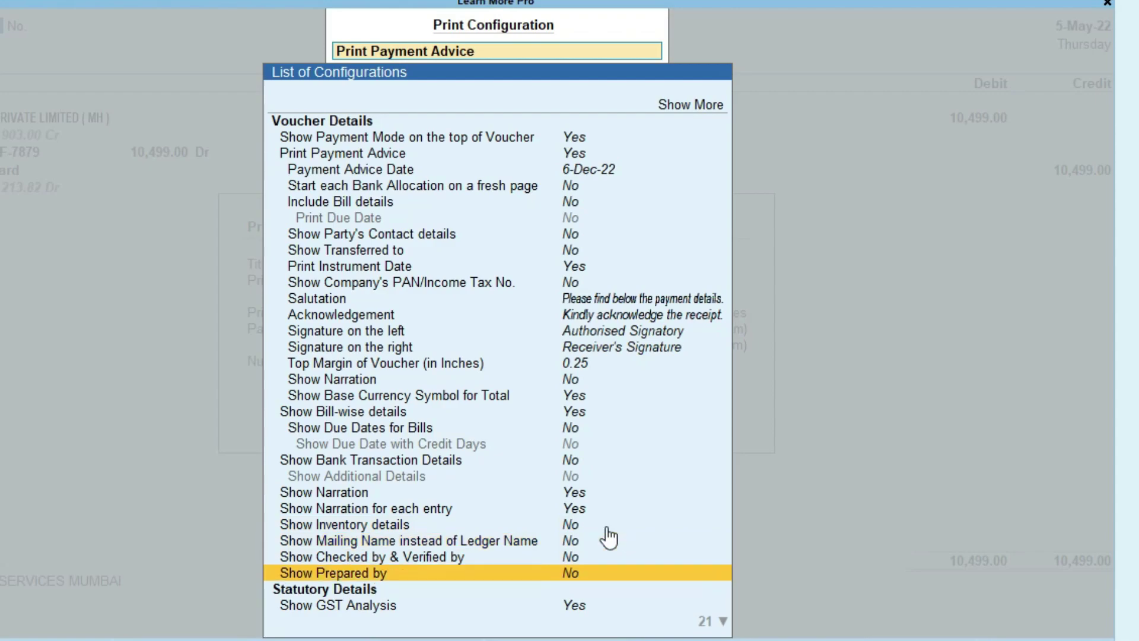
key(Up)
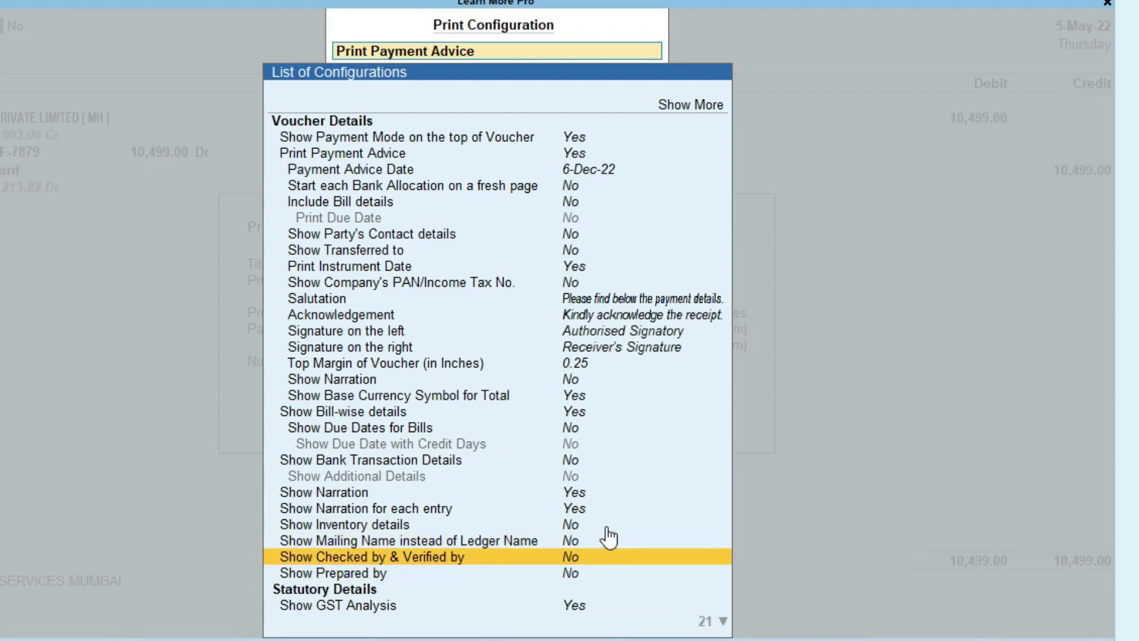
key(Return)
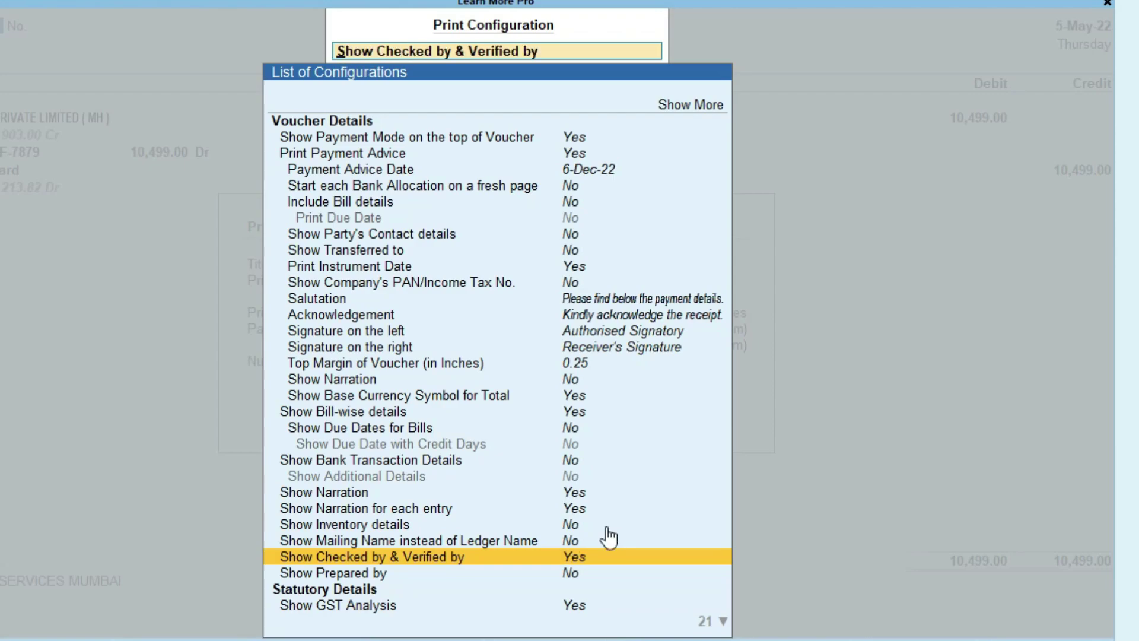
- Leave the print configuration, preview the voucher's payment advice in enlarged view, and examine its signature area
key(Escape)
key(i)
key(Return)
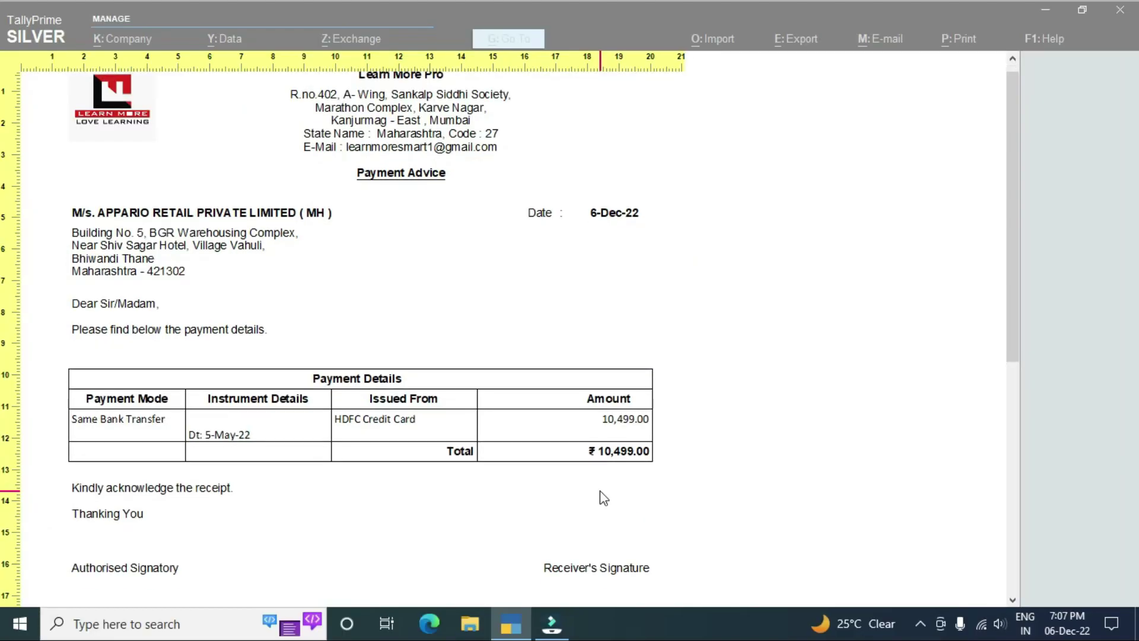
scroll(600, 491, down, 3)
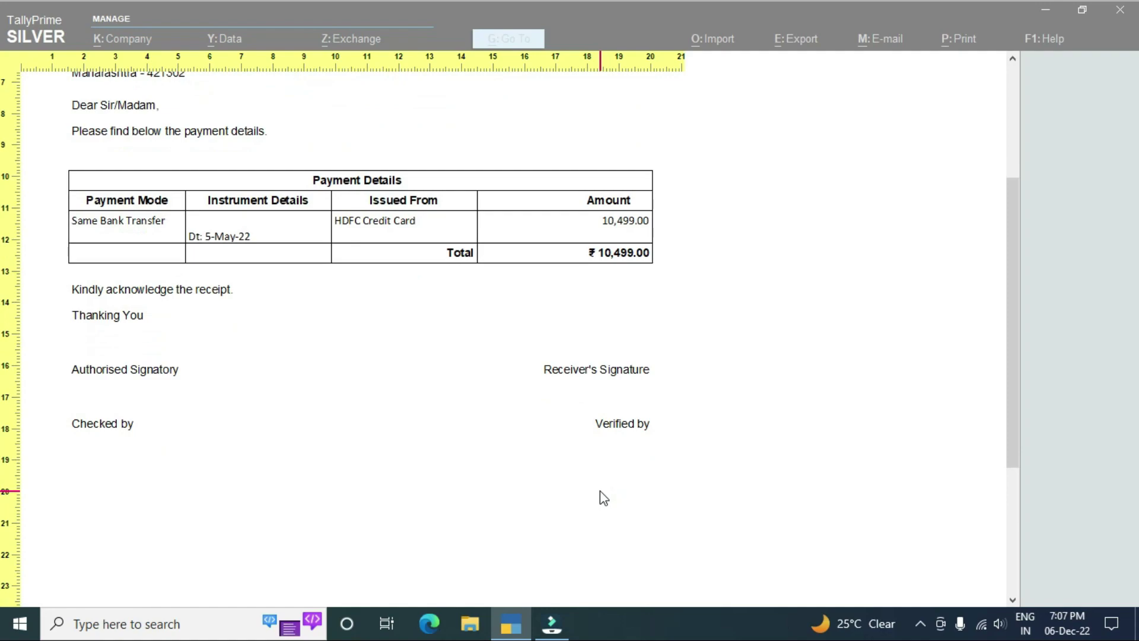